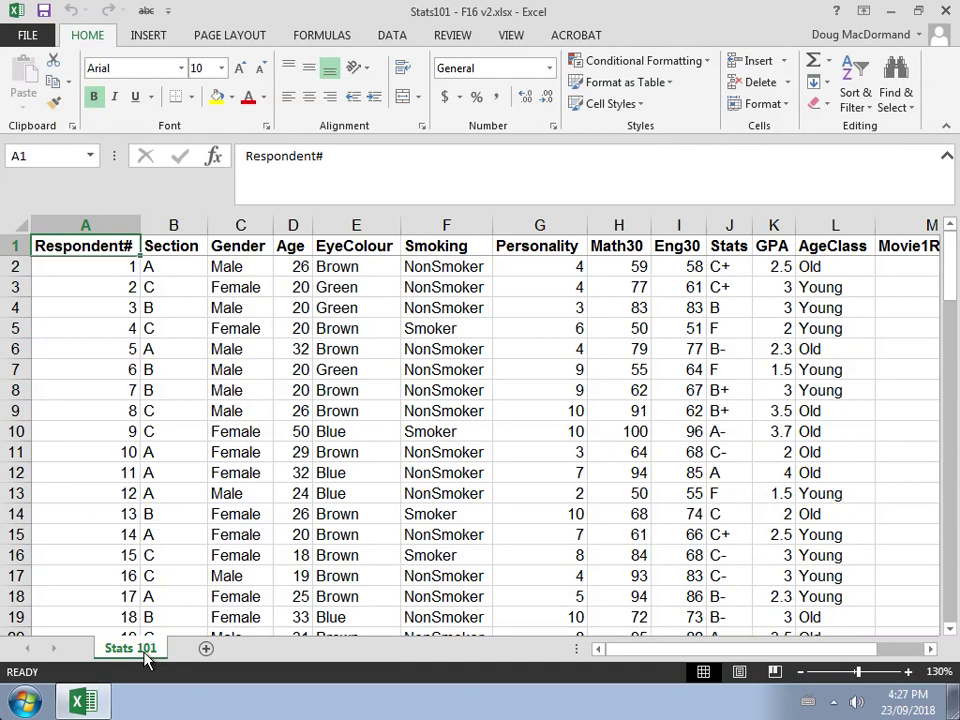
- Duplicate the Stats 101 sheet via Move or Copy and rename the new tab Q2
right_click(146, 656)
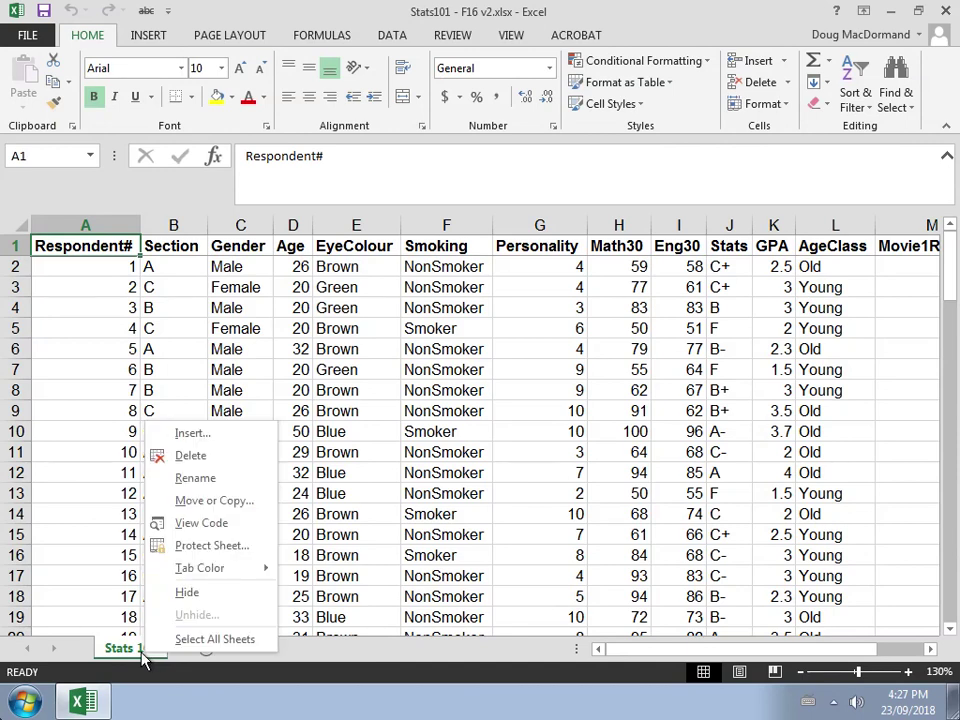
left_click(190, 500)
left_click(100, 575)
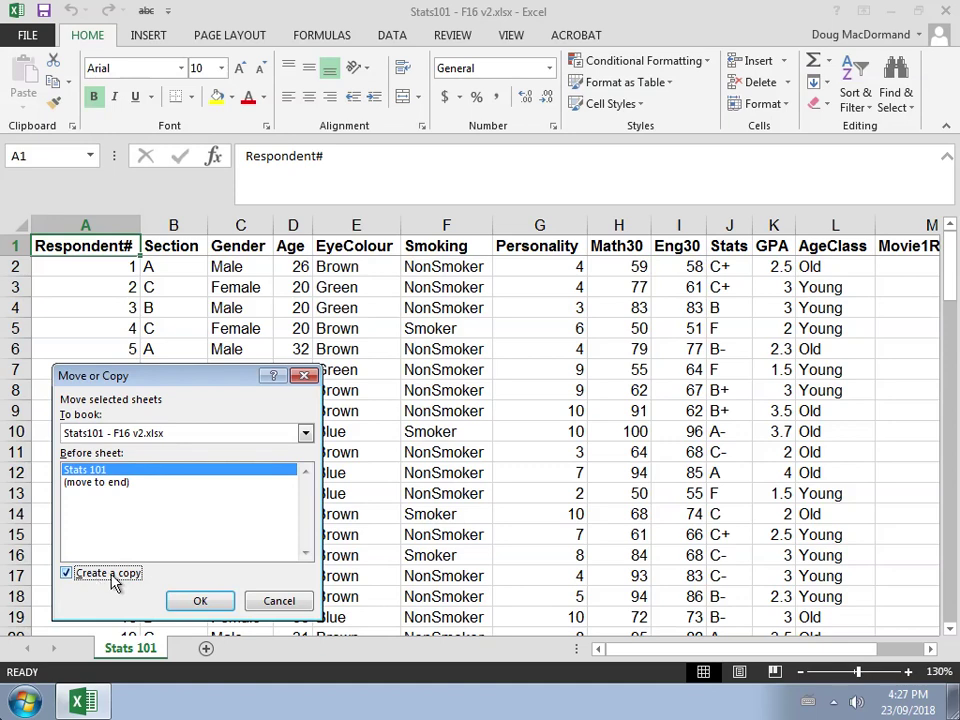
left_click(185, 601)
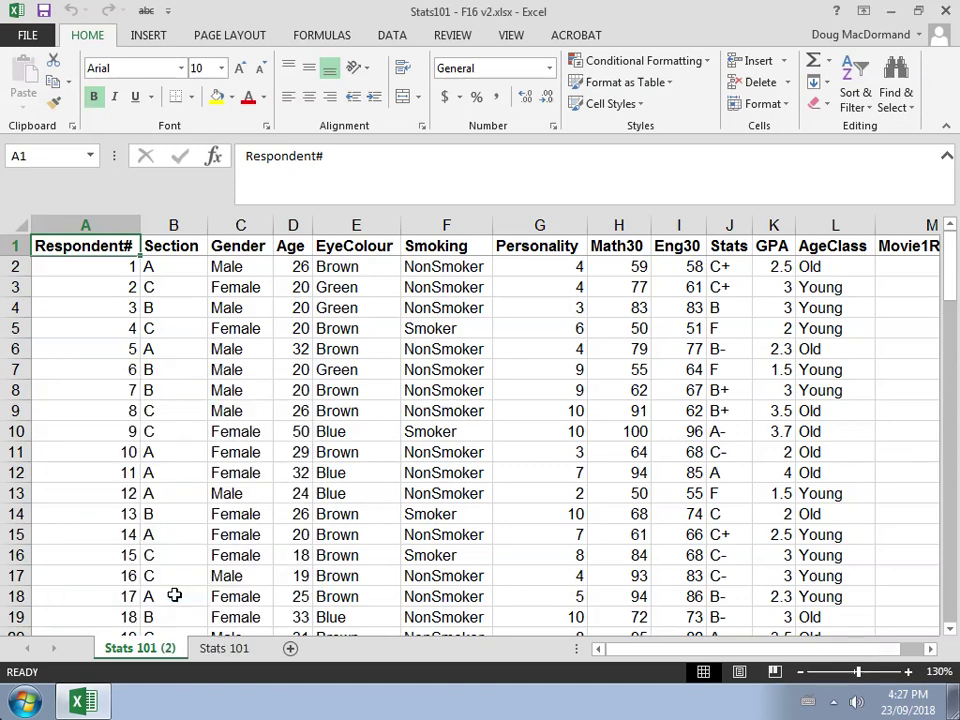
double_click(145, 650)
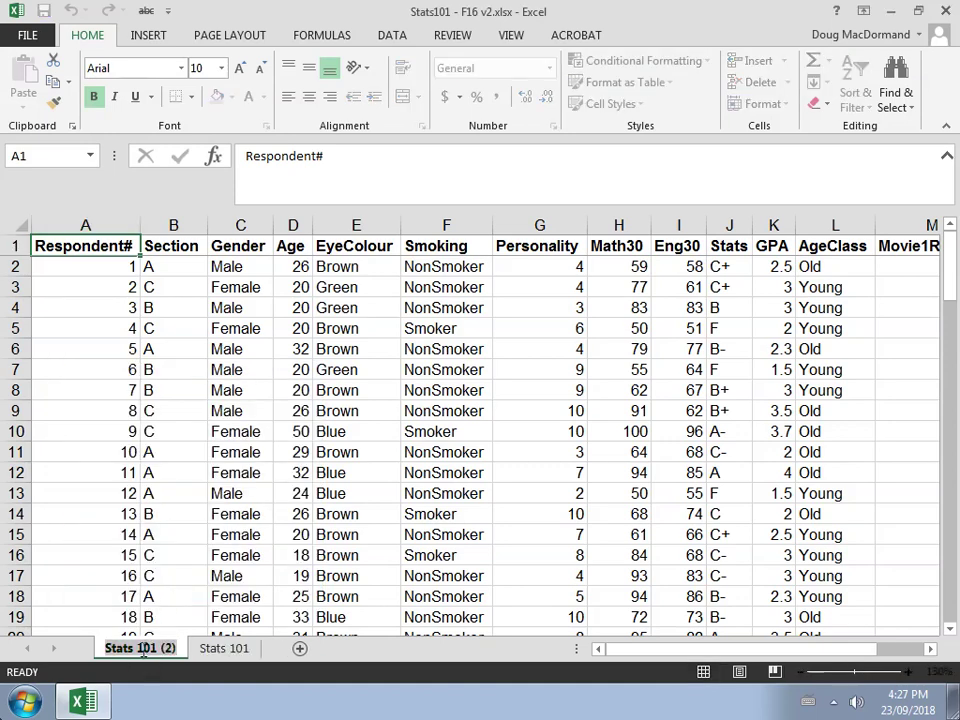
type("Q2")
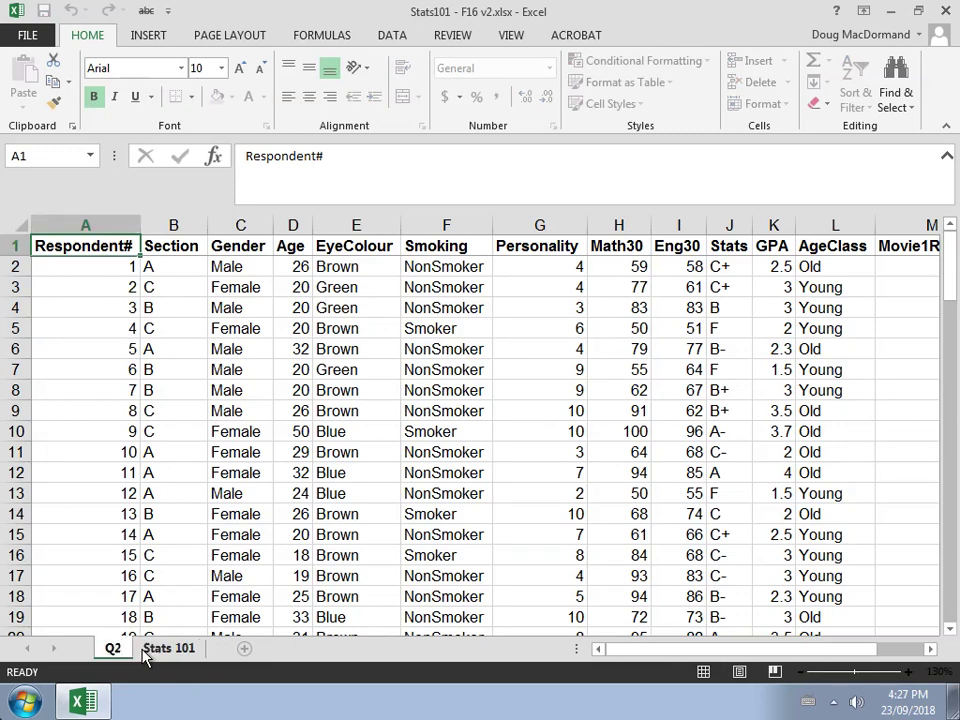
key("Return")
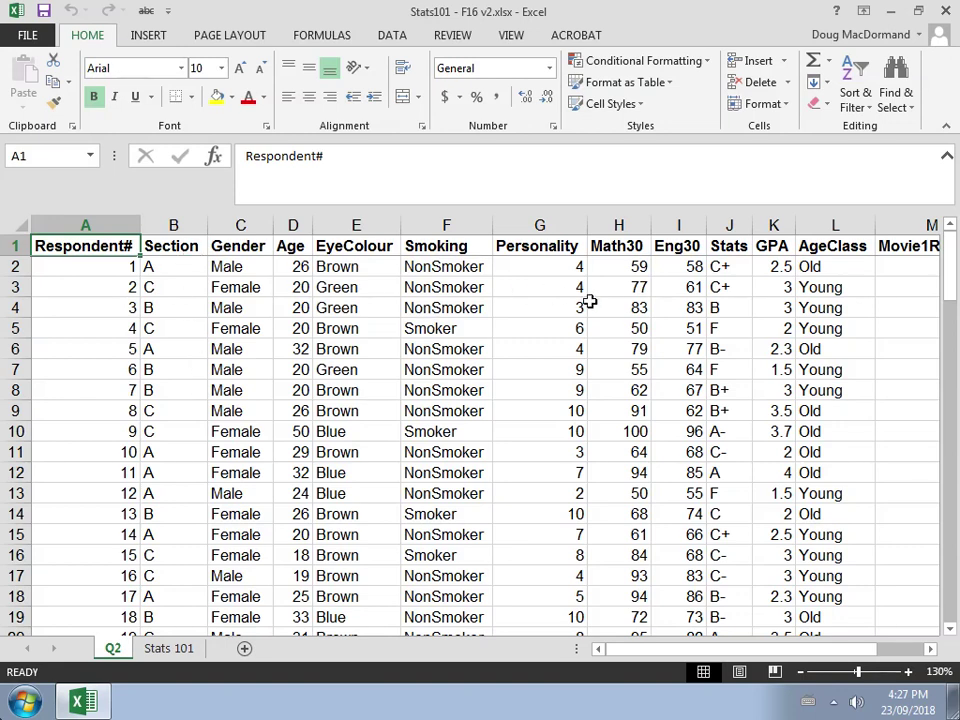
- Delete the columns from Section through Personality
left_click(617, 227)
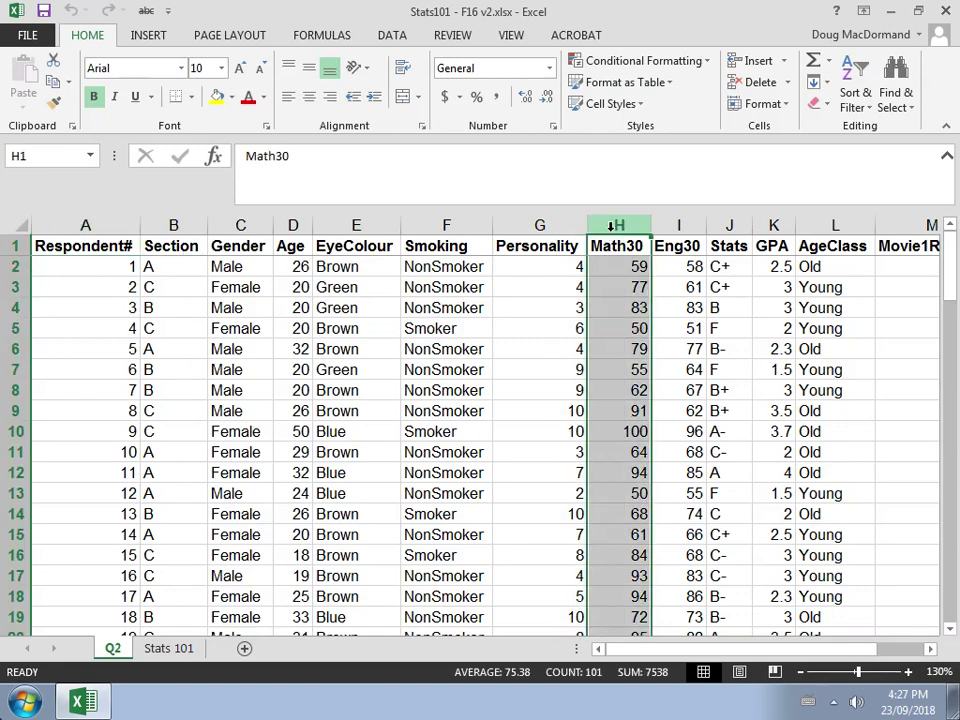
left_click(516, 290)
left_click_drag(191, 225, 523, 216)
right_click(536, 218)
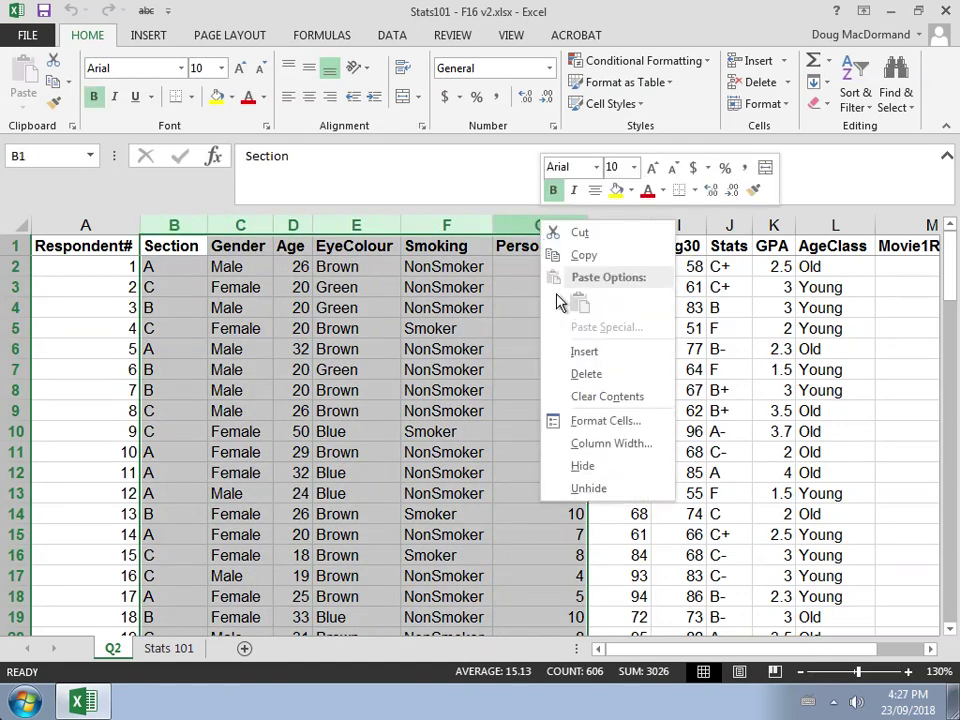
left_click(573, 371)
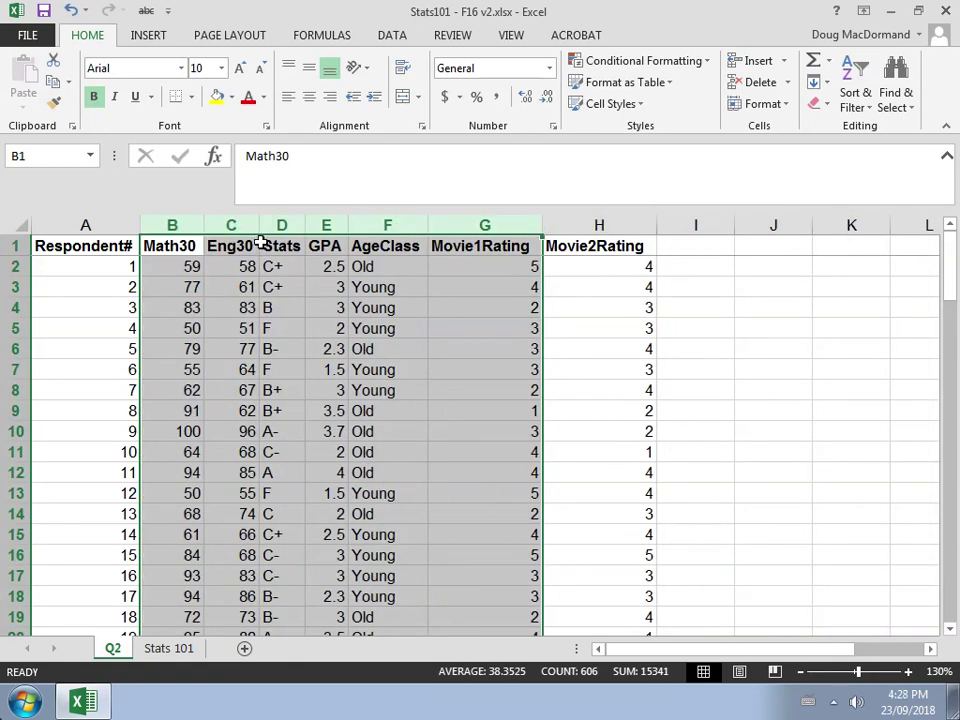
- Delete the columns from Eng30 through Movie2Rating
left_click(237, 228)
left_click_drag(237, 230, 632, 227)
right_click(631, 226)
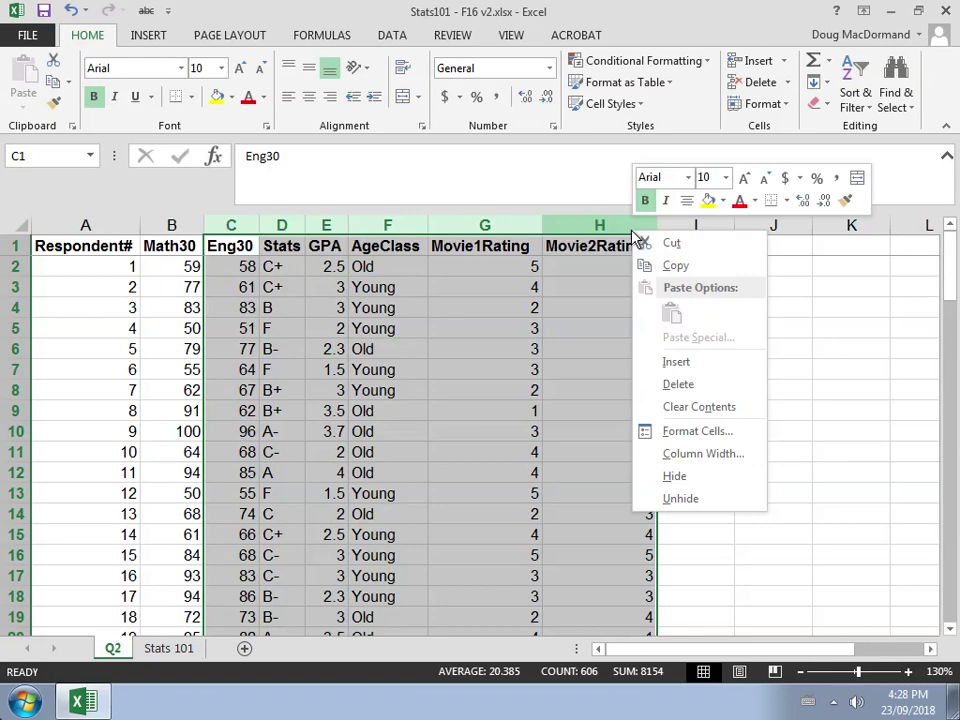
left_click(667, 386)
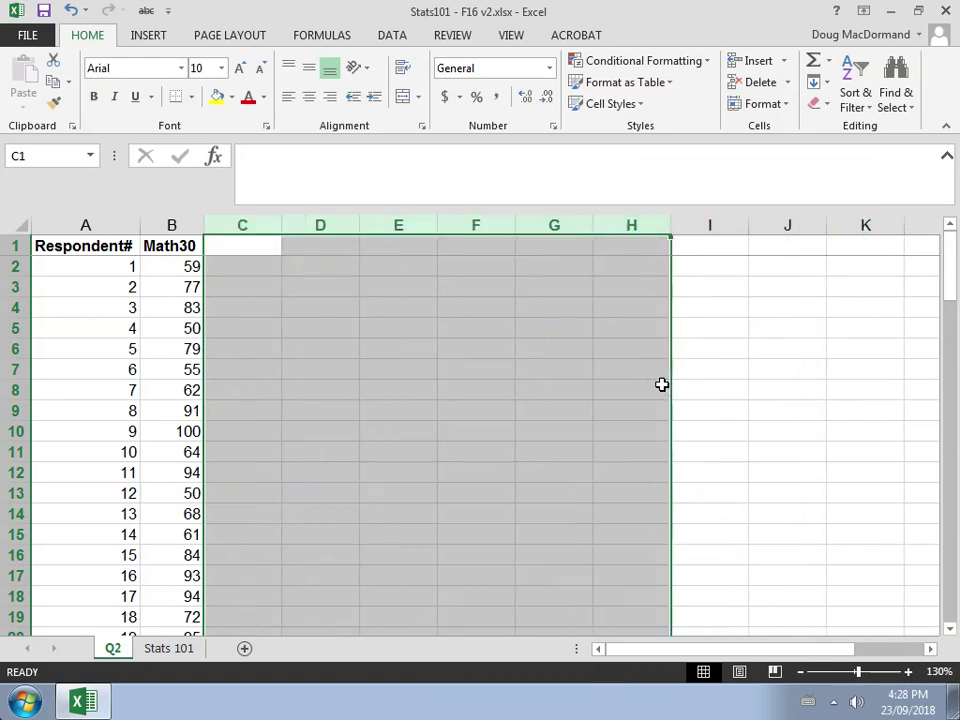
left_click(334, 388)
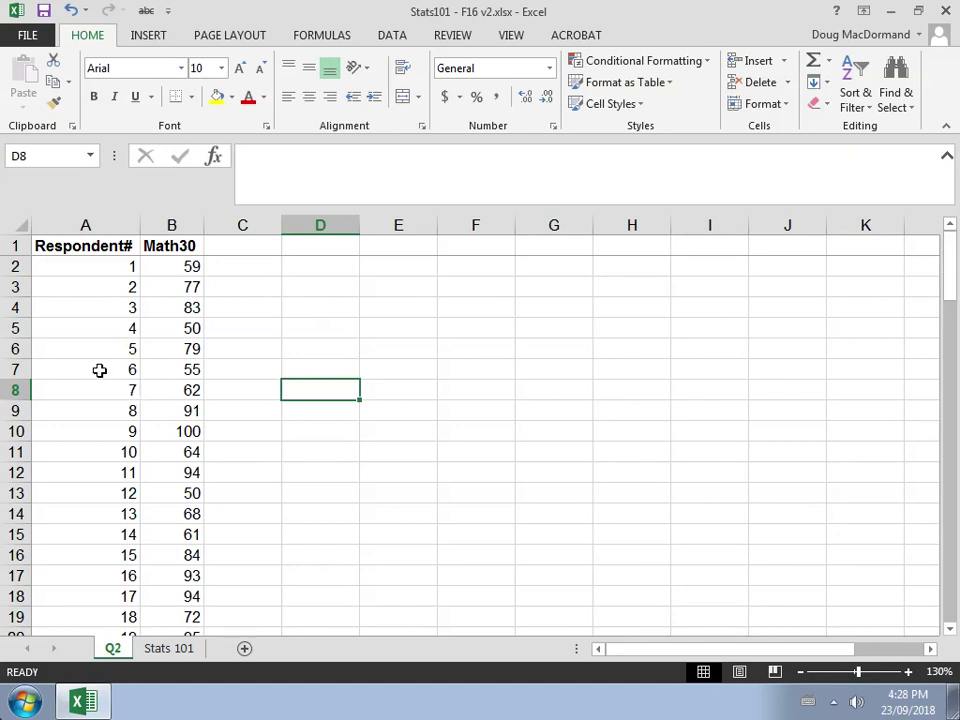
- Fill respondent 6's cells A7:B7 yellow, then sort the data by Math30 smallest to largest
left_click_drag(101, 371, 166, 368)
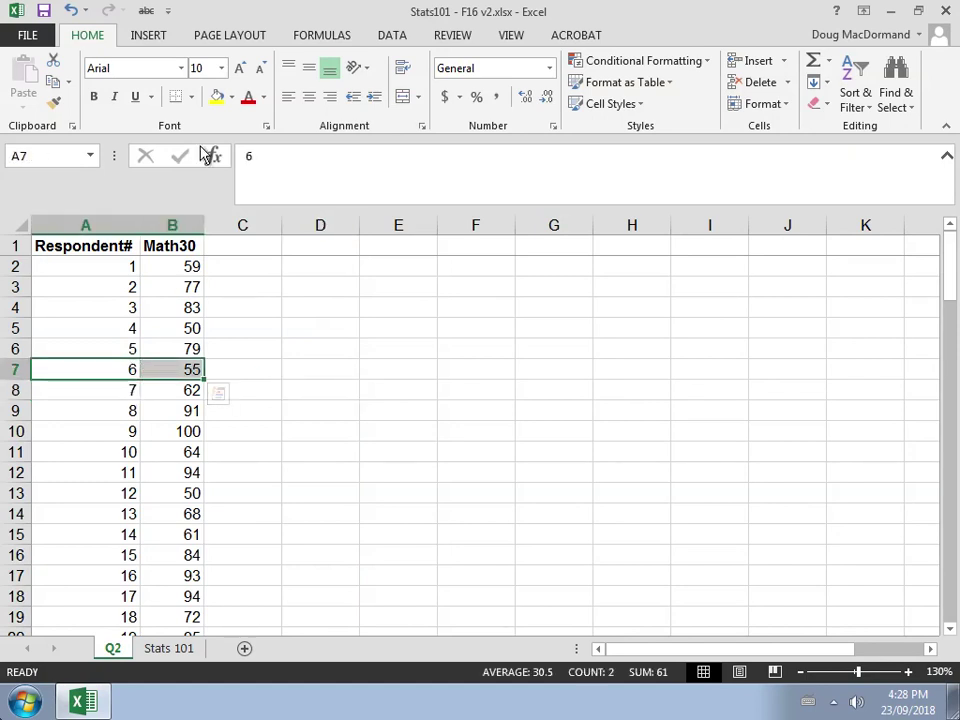
left_click(217, 97)
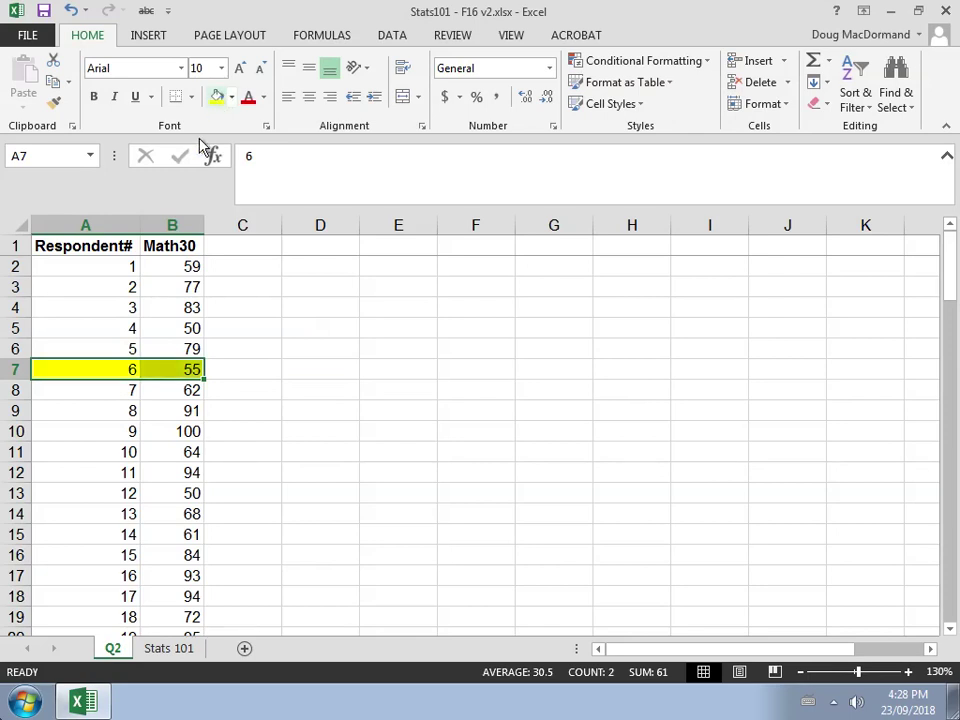
left_click(179, 291)
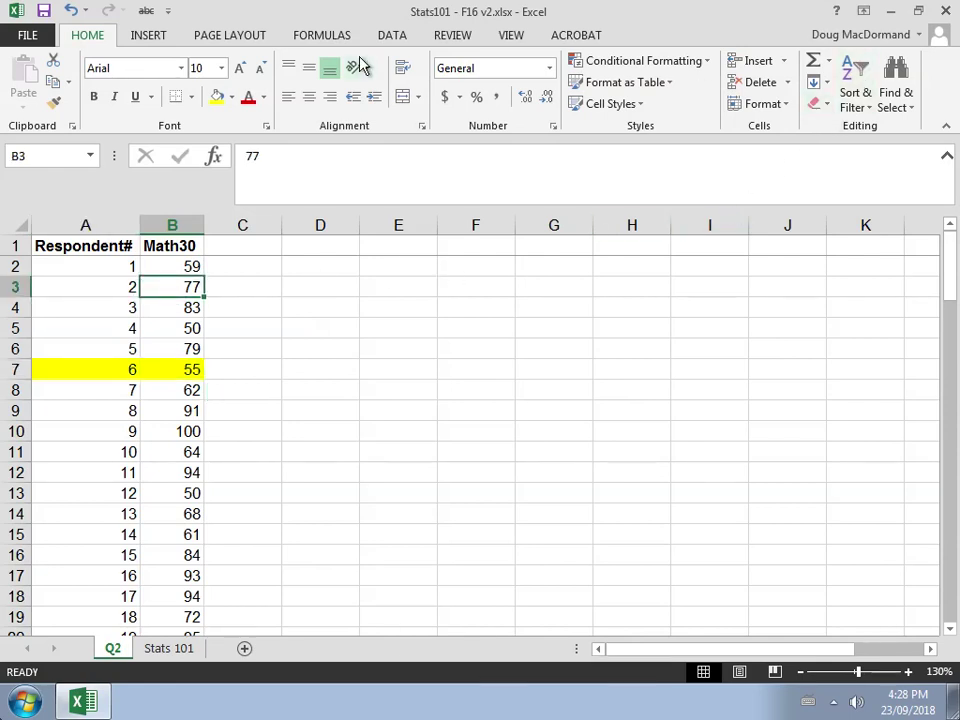
left_click(392, 38)
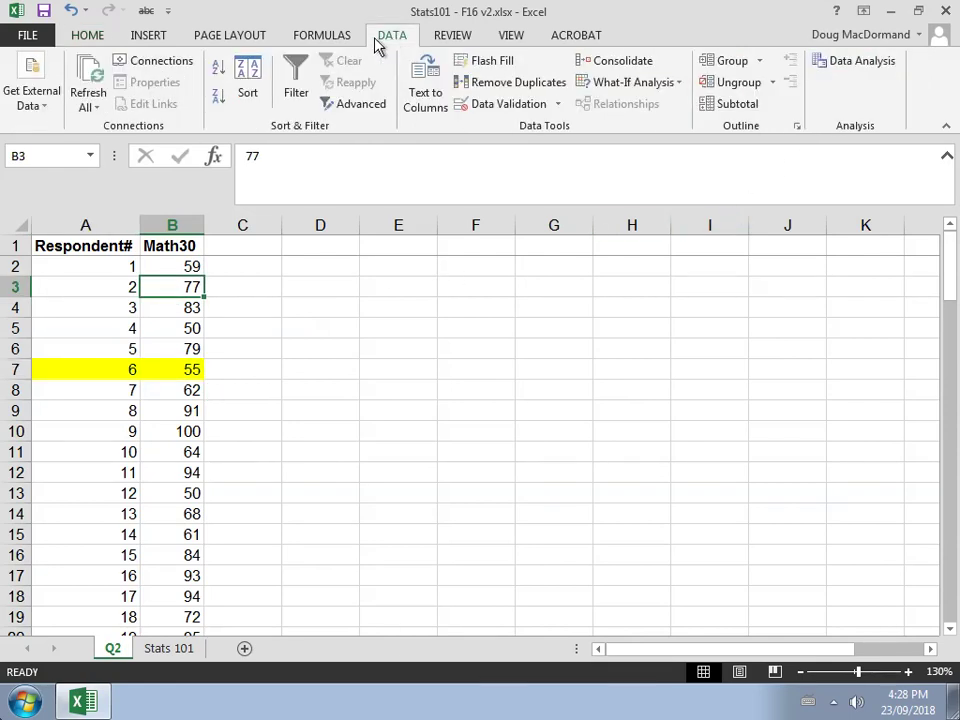
left_click(219, 75)
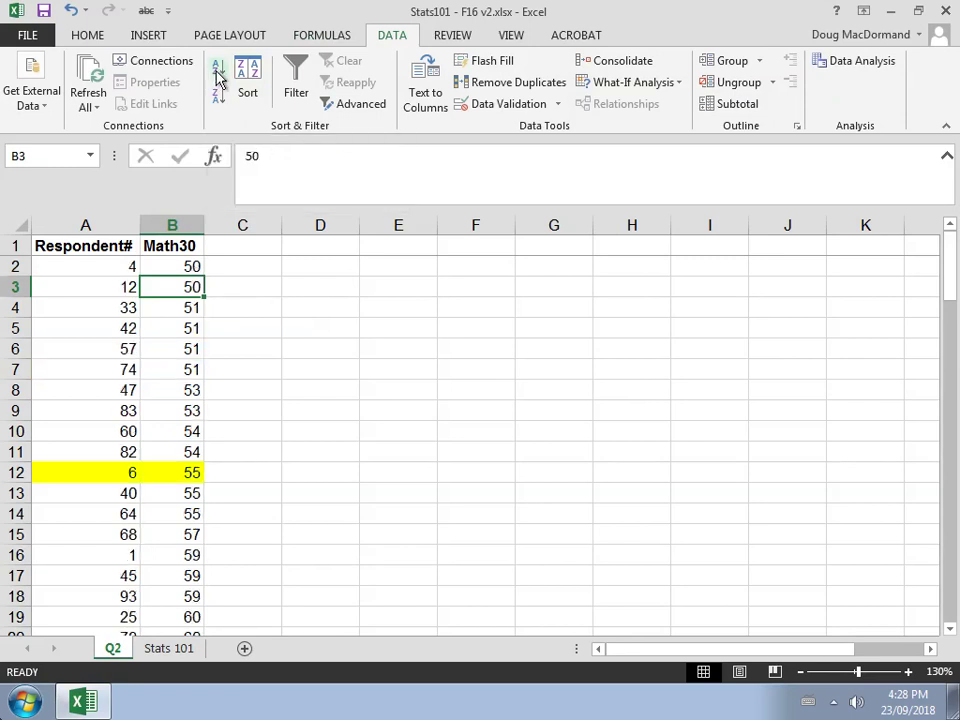
left_click(183, 266)
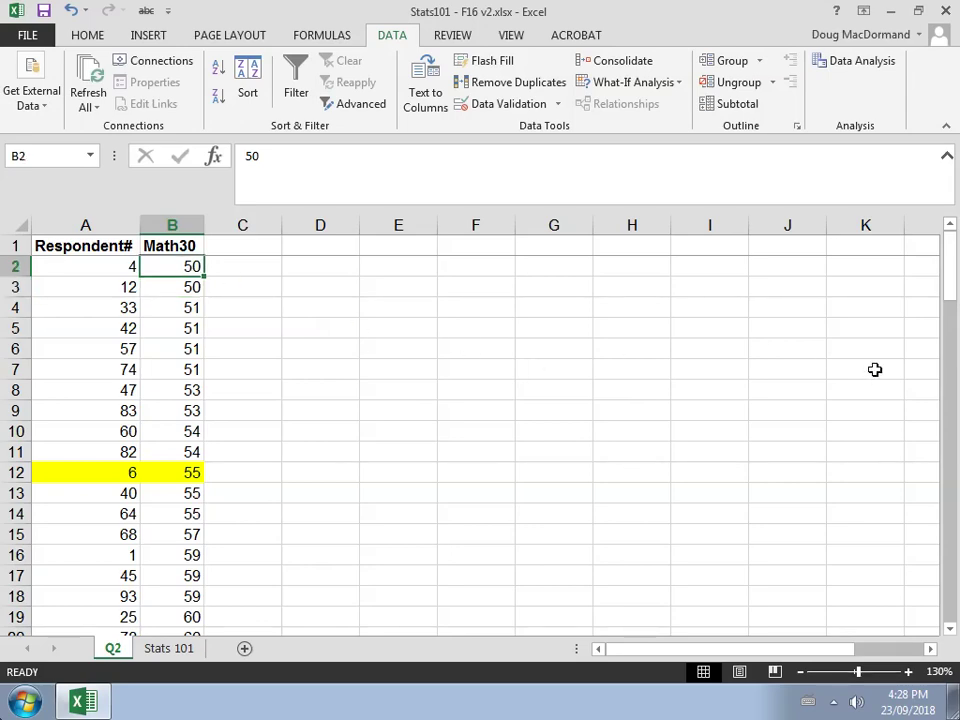
left_click_drag(947, 300, 948, 250)
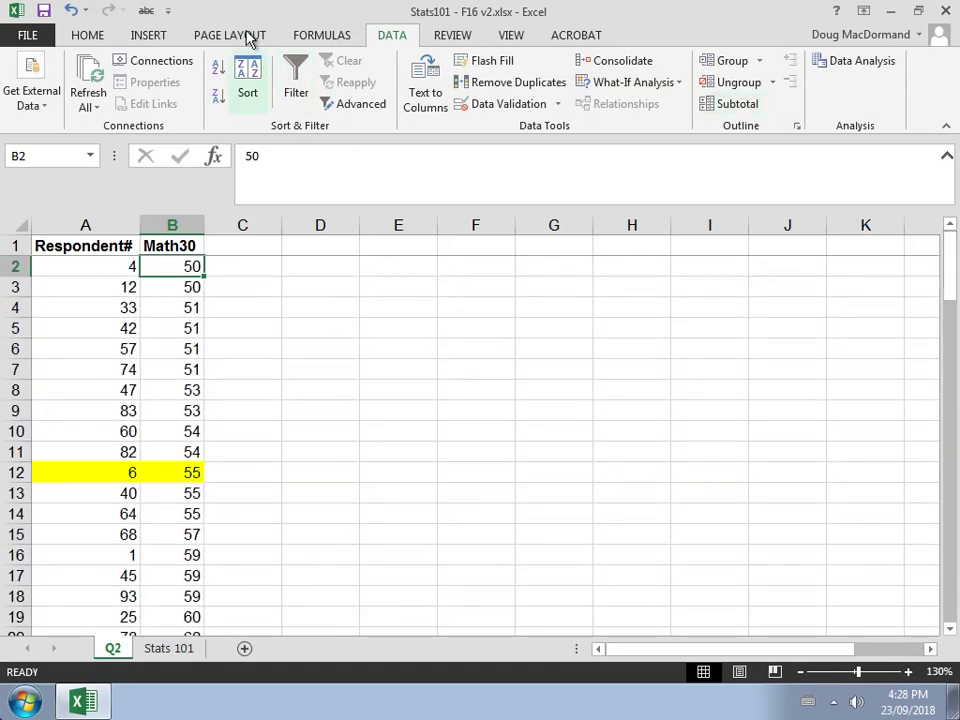
left_click(822, 61)
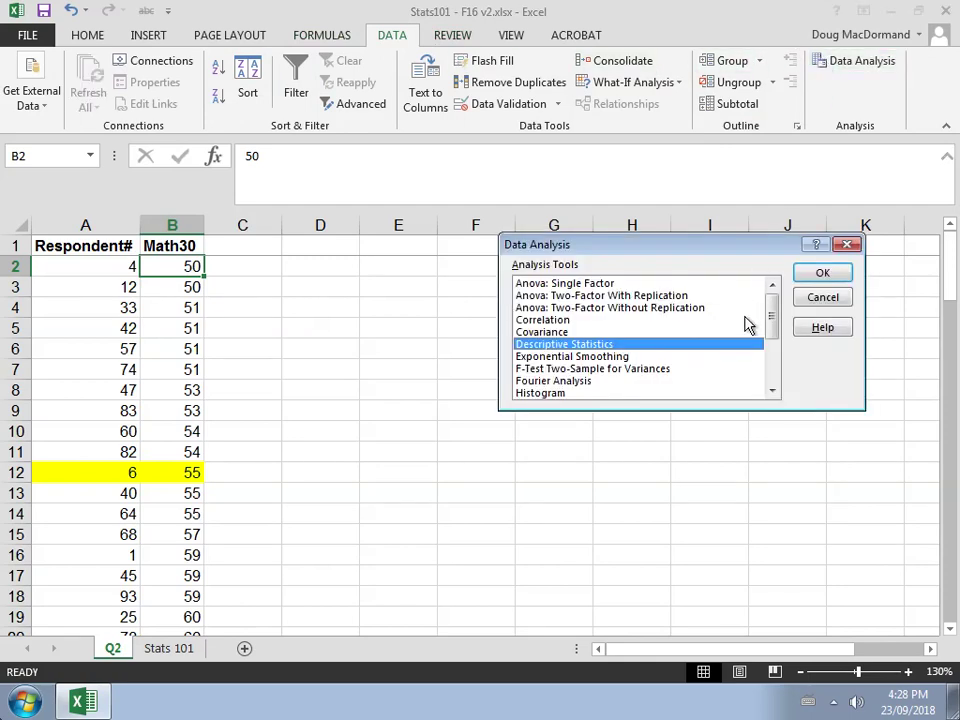
left_click(563, 394)
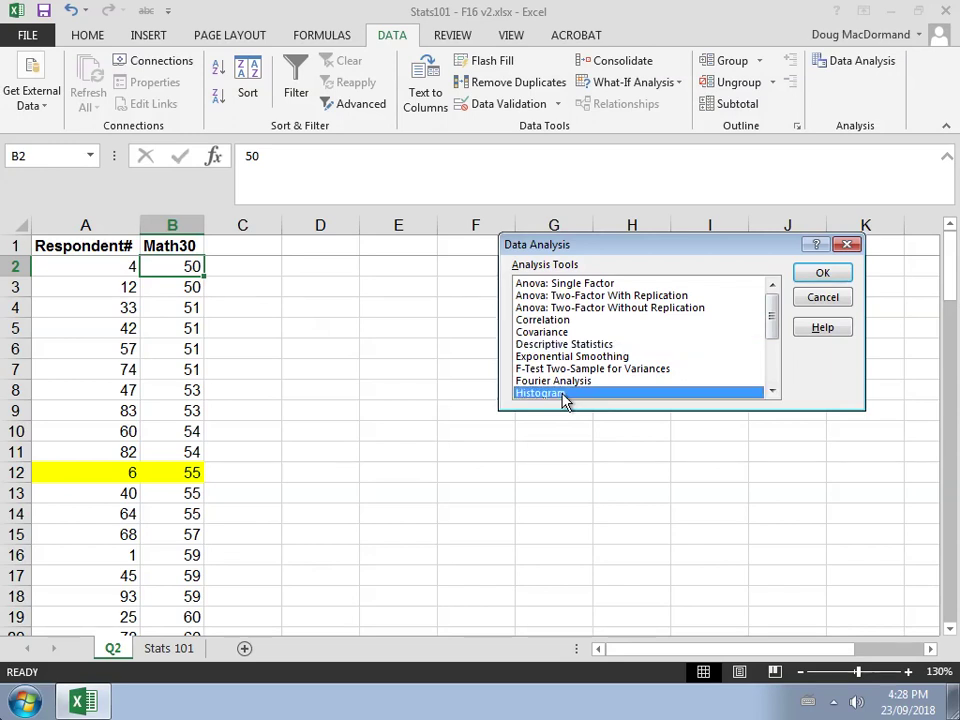
left_click(822, 298)
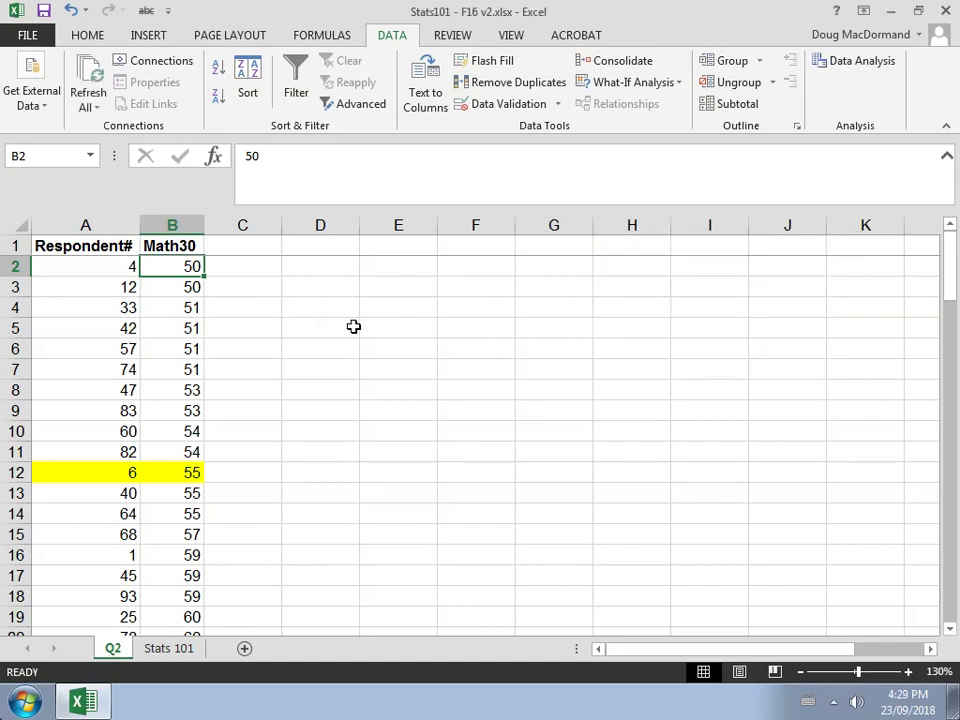
left_click(287, 290)
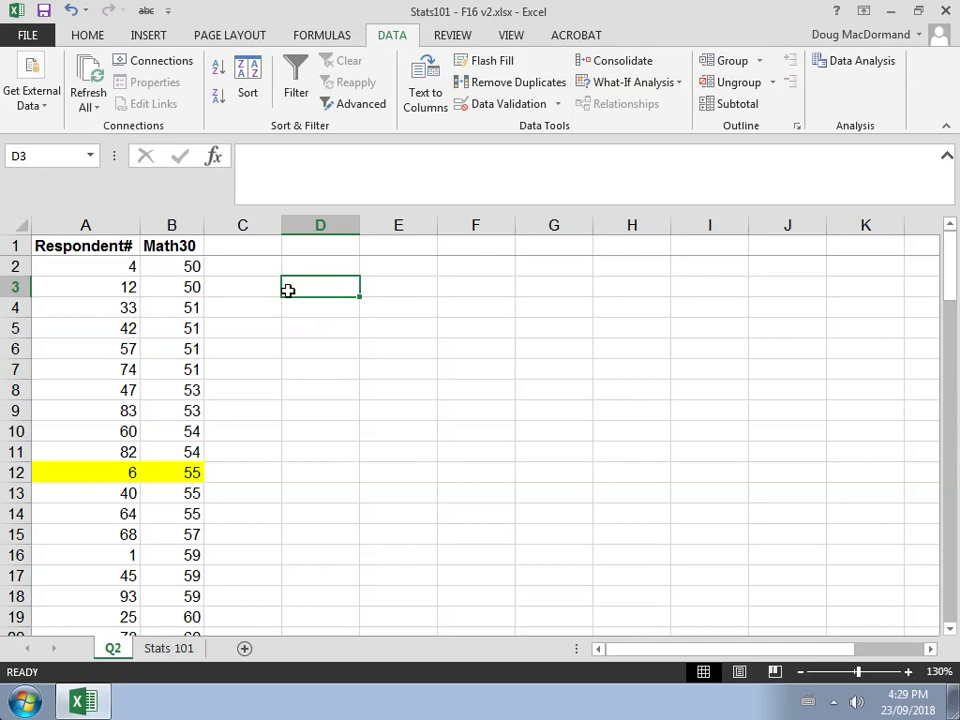
- Enter the Class heading in D3 followed by classes 50-59 and 60-69
type("Classs")
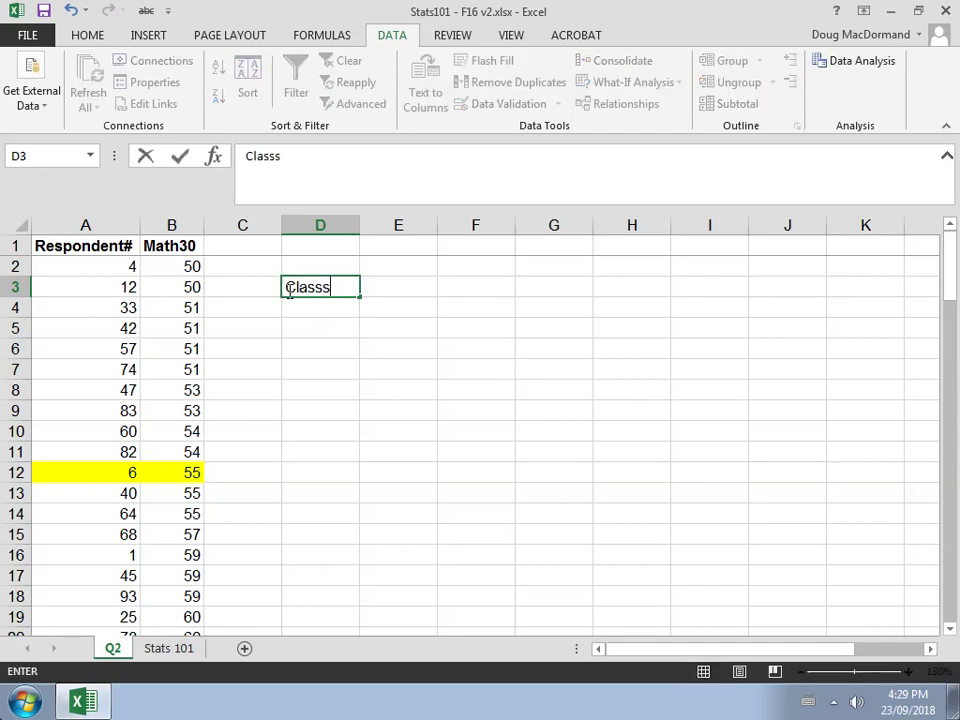
key("BackSpace")
key("Return")
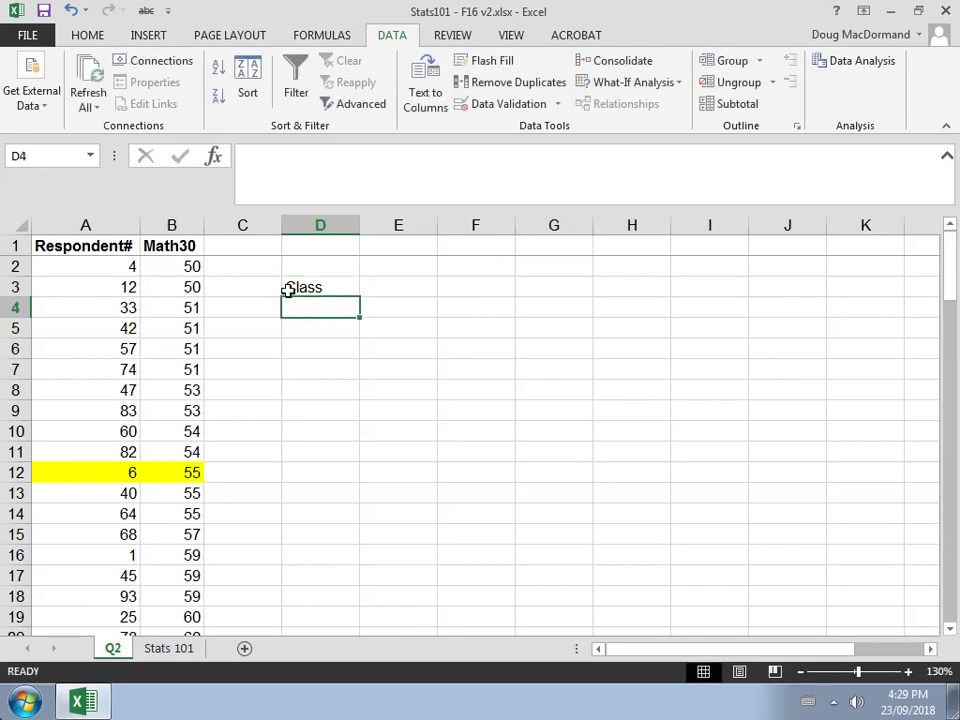
type("50-")
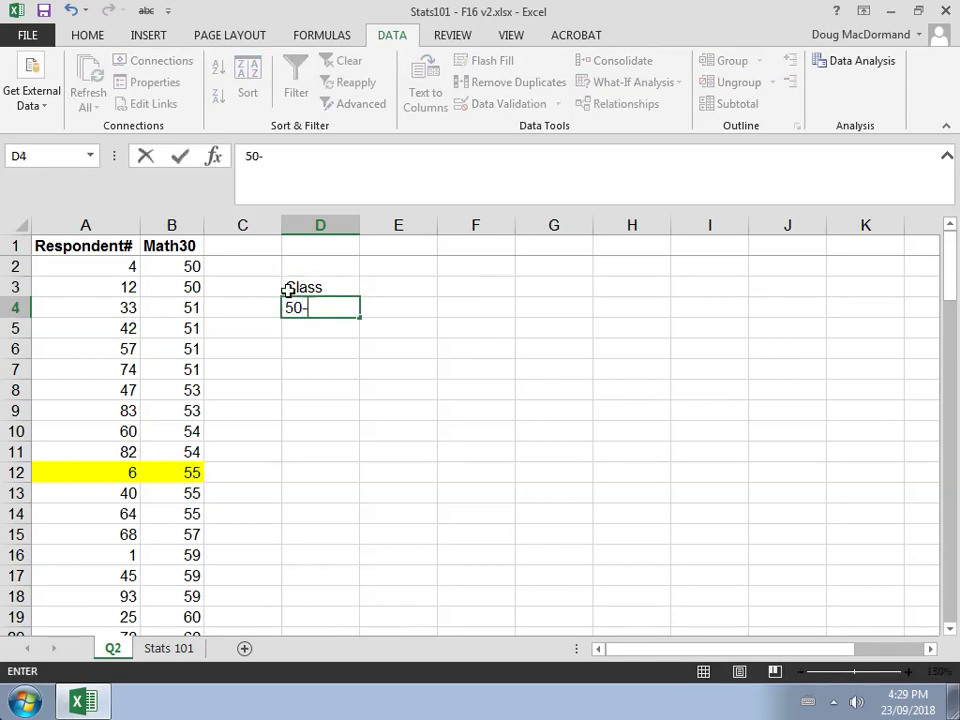
type("59")
key("Return")
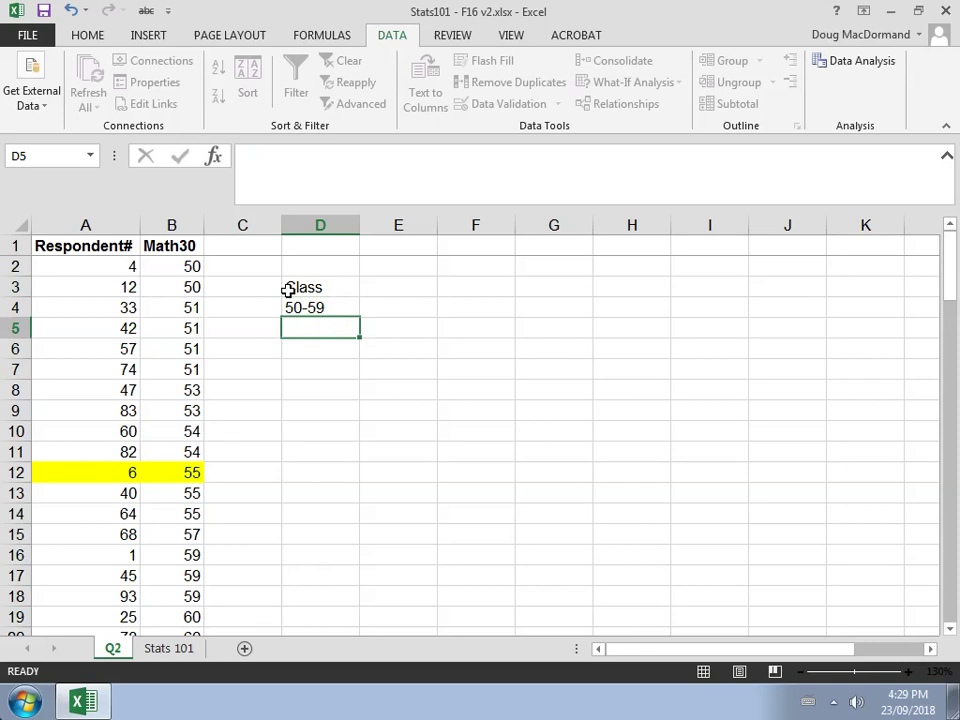
type("60")
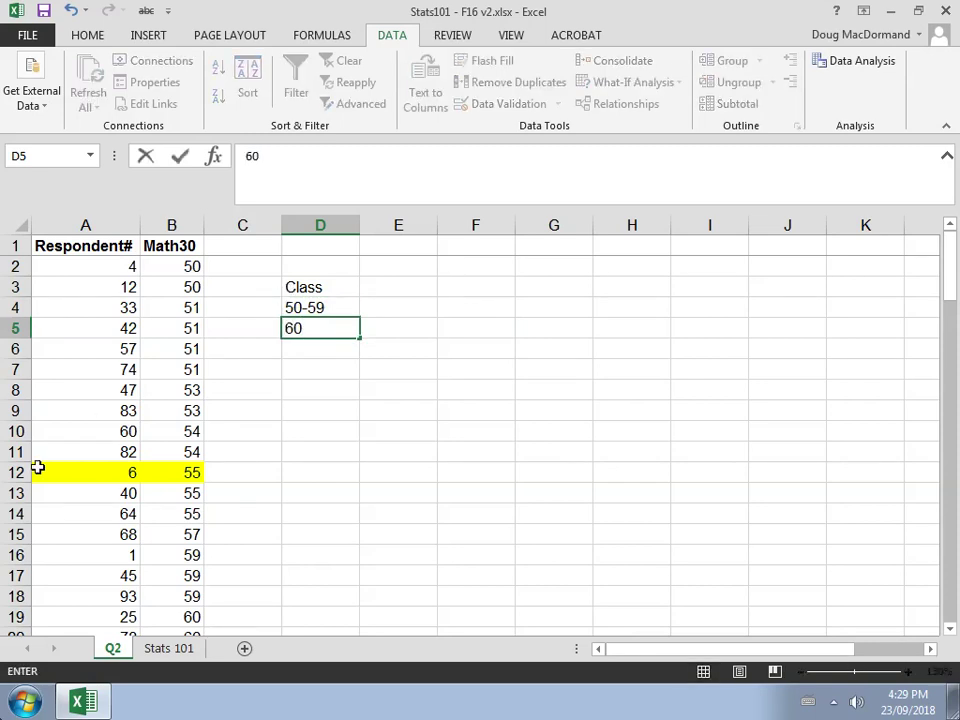
type("-79")
key("BackSpace")
key("BackSpace")
type("69")
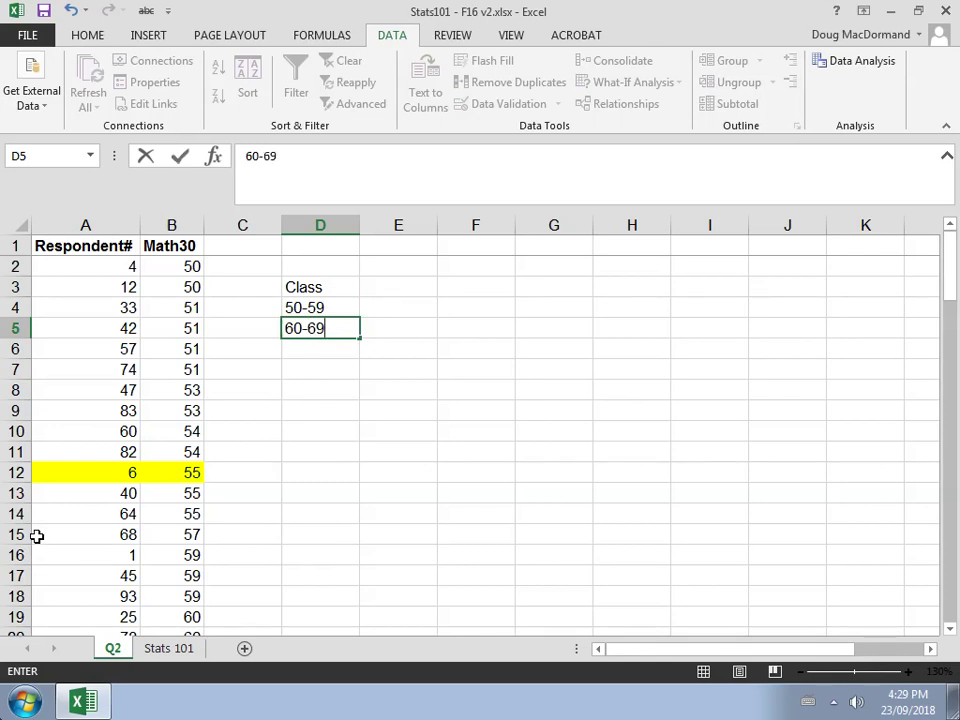
key("Return")
- Add the remaining classes 70-79, 80-89 and 90-100 below them
type("70-79")
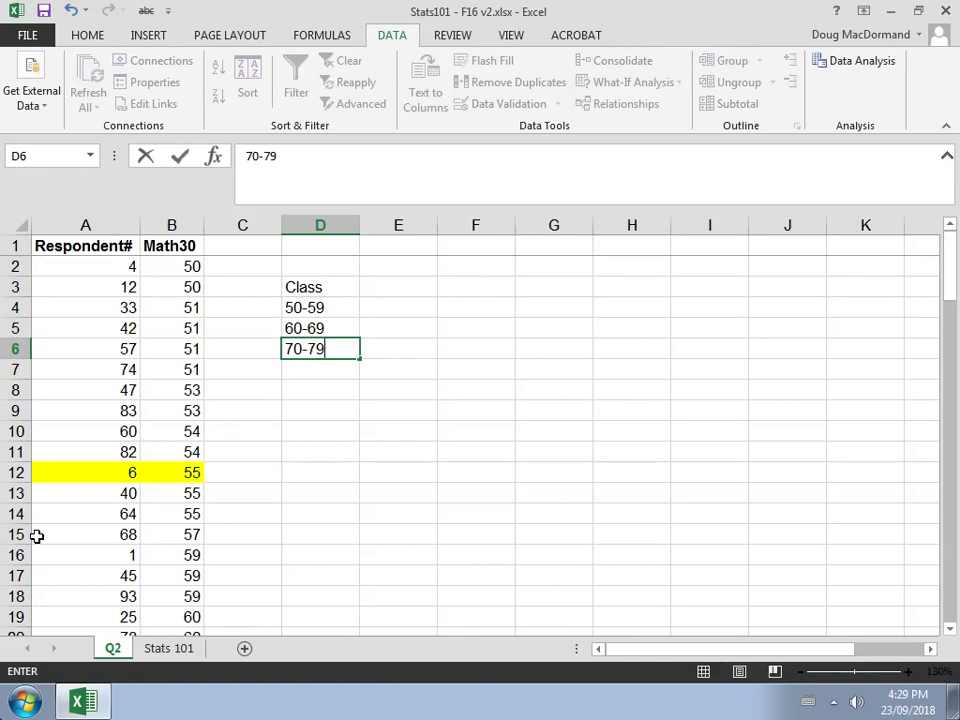
key("Return")
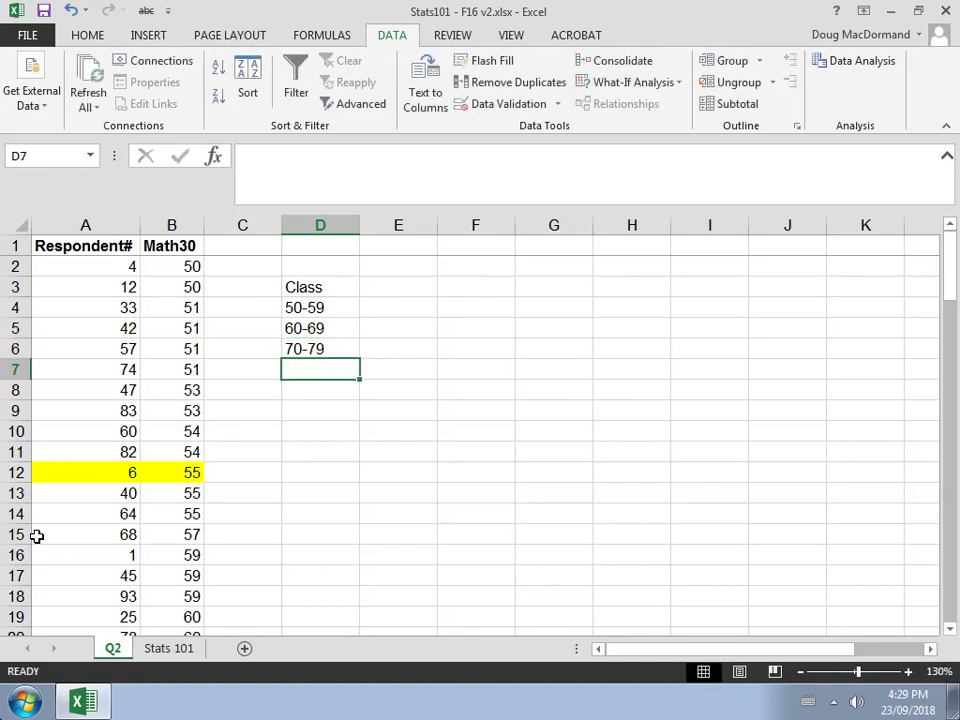
type("80-")
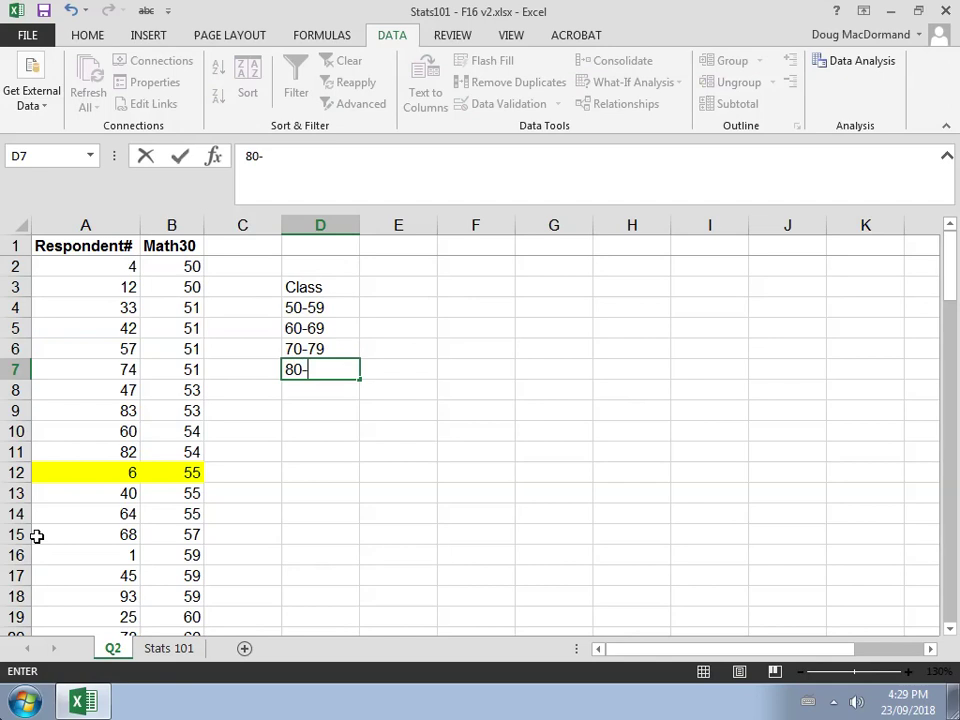
type("89")
key("Return")
type("90")
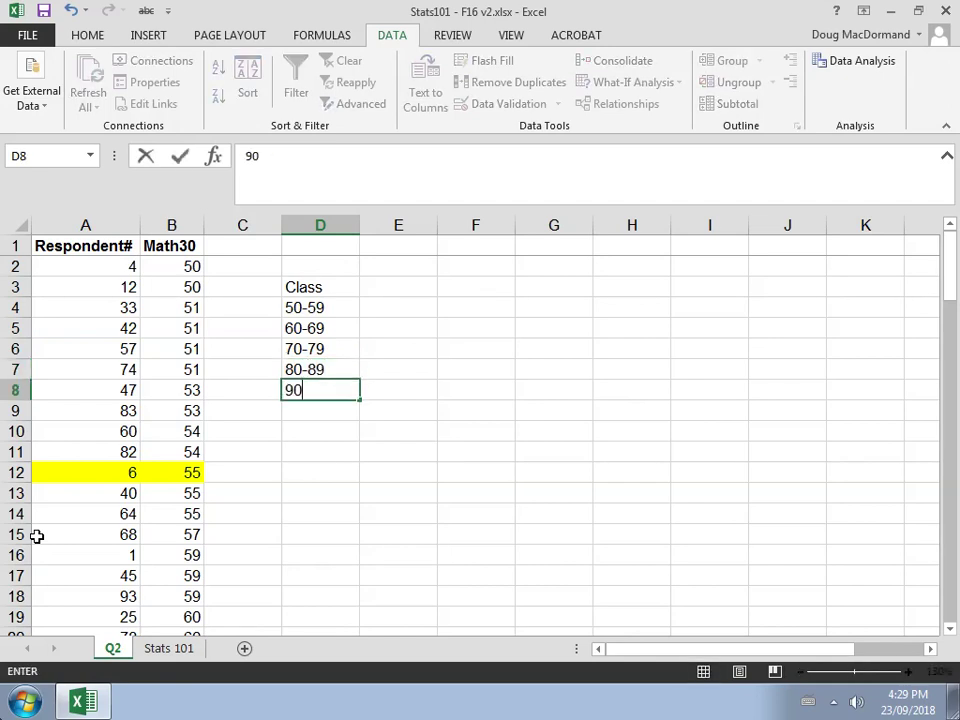
type("-1000")
key("BackSpace")
key("Return")
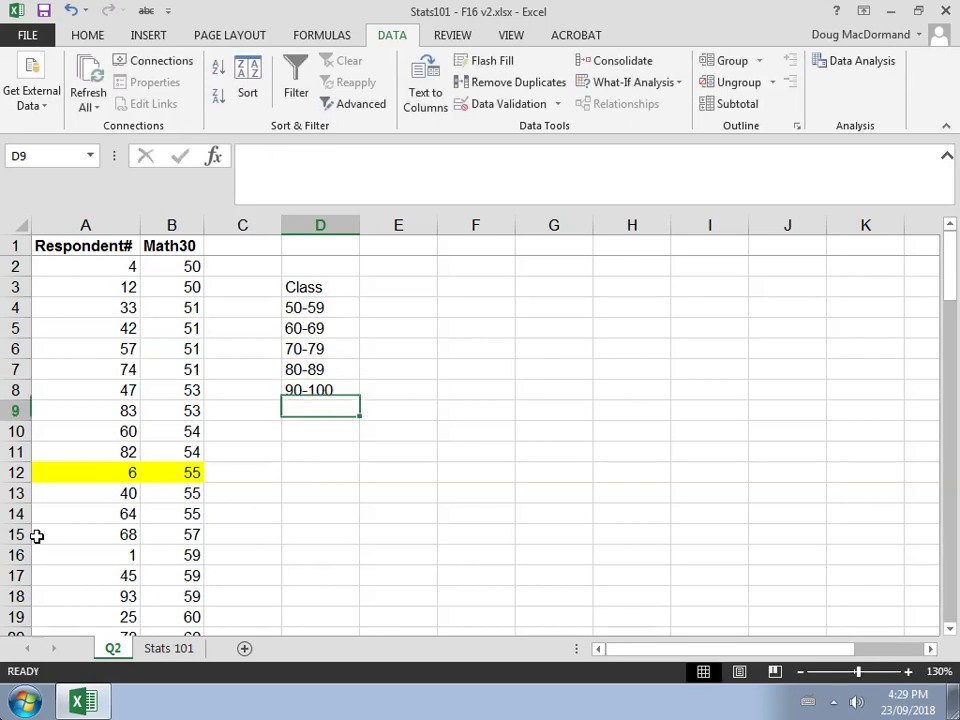
key("Up")
key("Up")
key("Up")
key("Up")
key("Up")
key("Up")
key("Up")
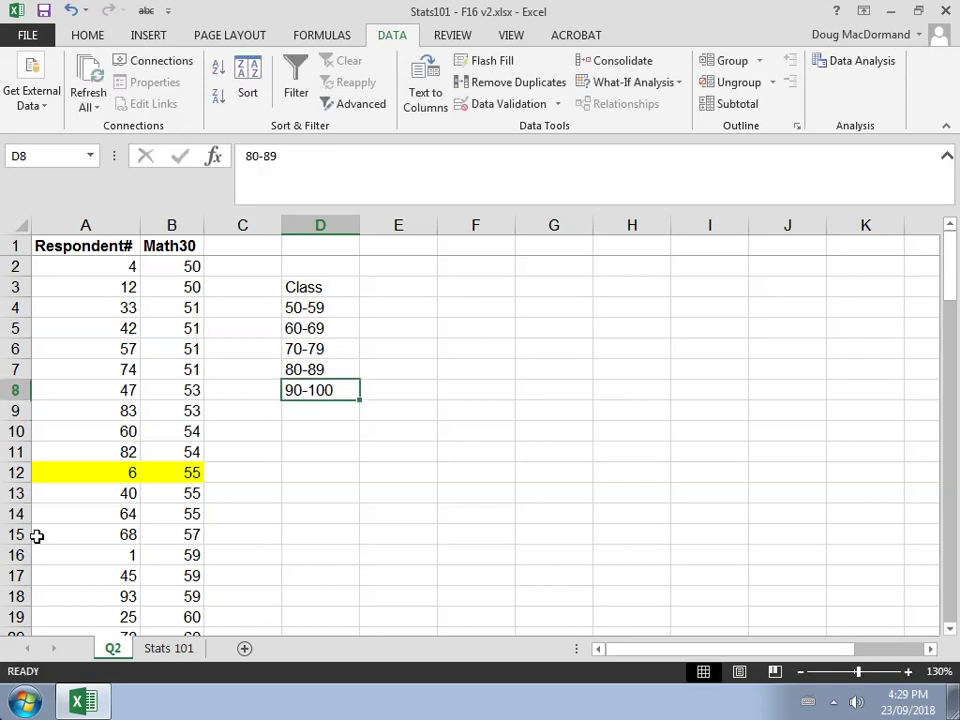
key("Down")
key("Right")
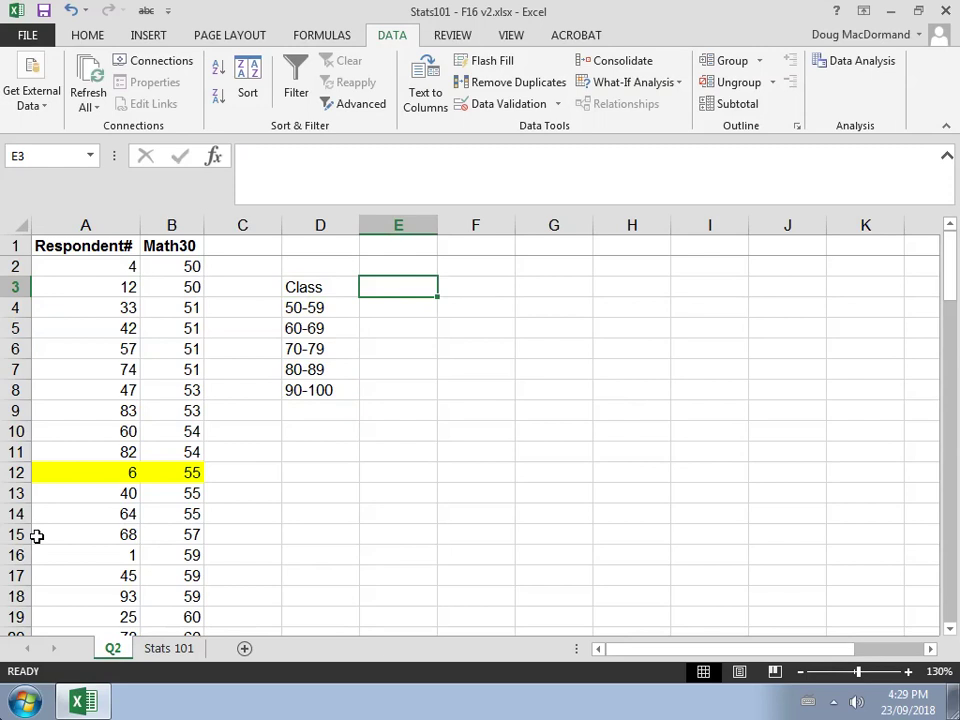
- Head column E with f and step through the Math30 marks in the 50s to count them
type("f")
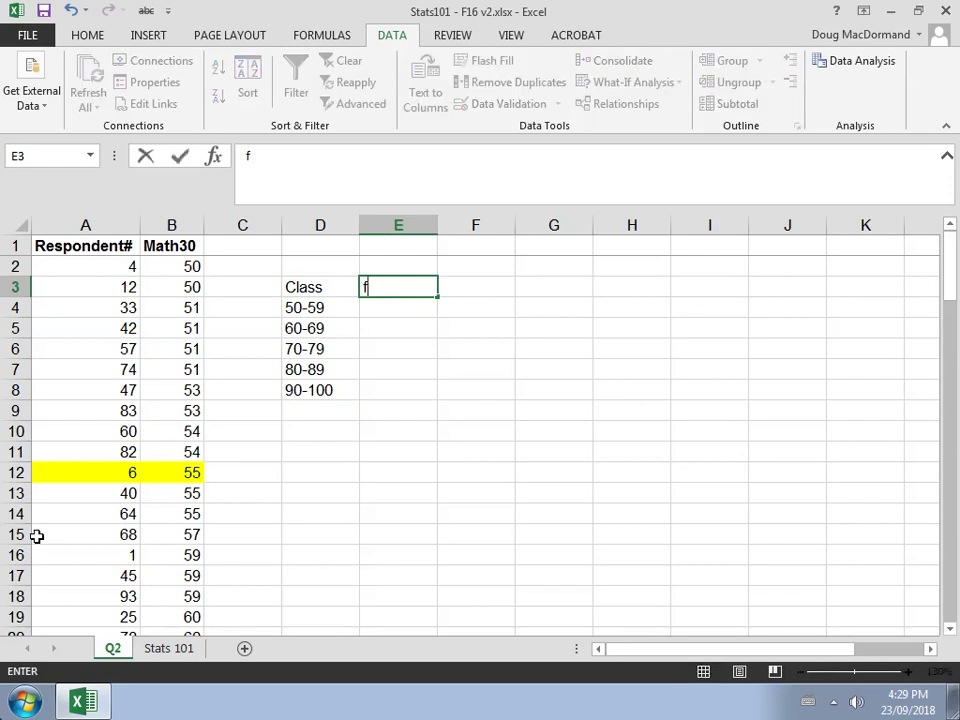
key("Return")
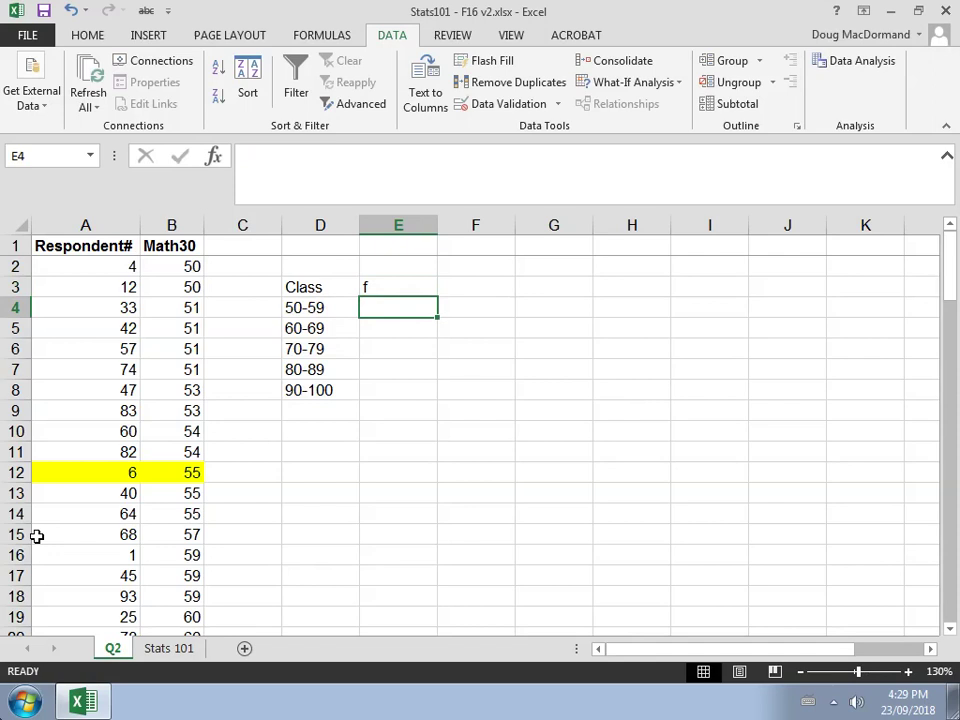
left_click(188, 267)
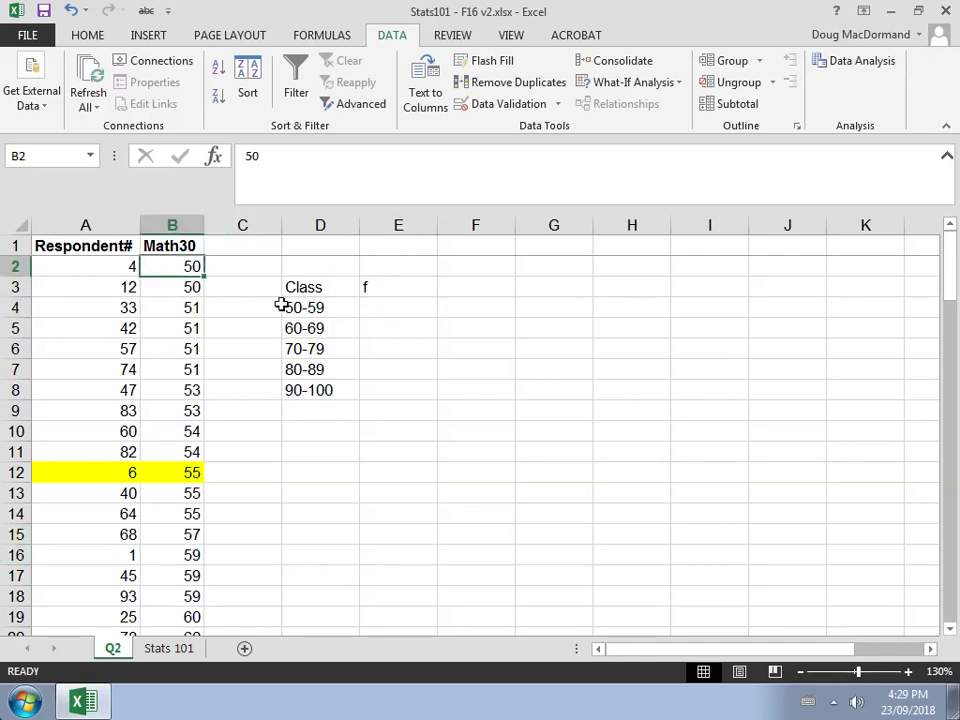
key("Down")
key("Down")
key("Down")
key("Down")
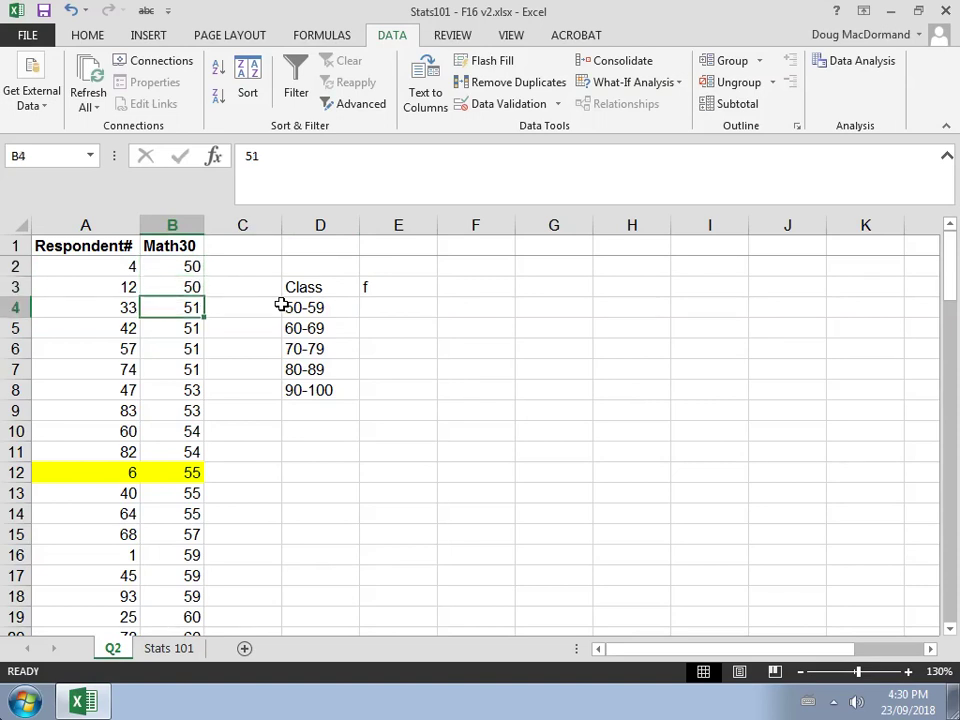
key("Down")
key("Down")
key("Down")
key("Down")
key("Down")
key("Down")
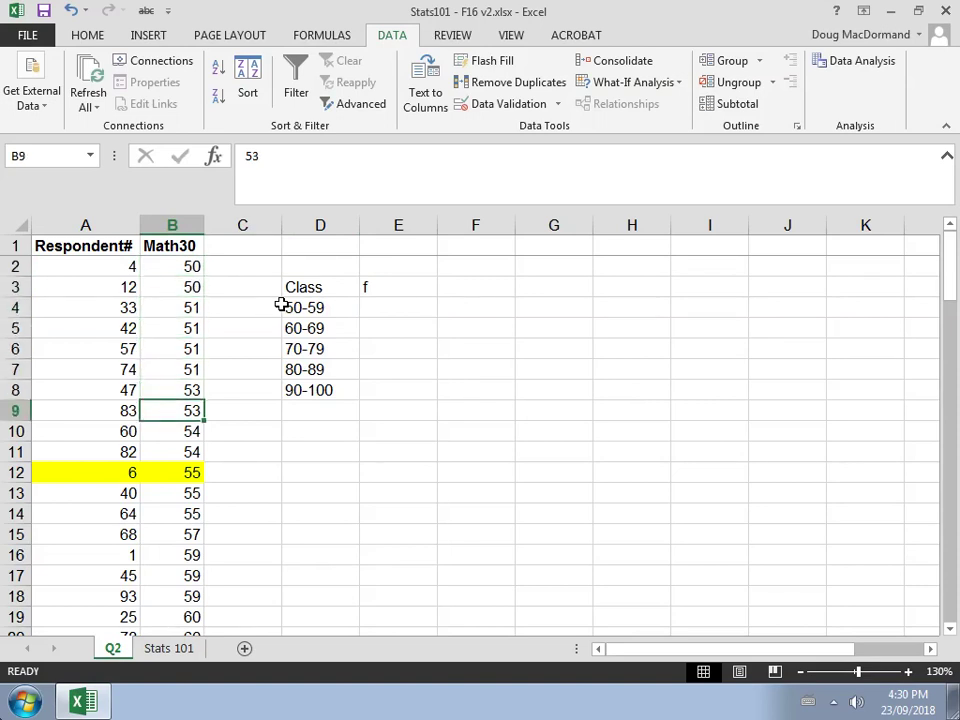
key("Down")
key("Down")
key("Down")
key("Down")
key("Down")
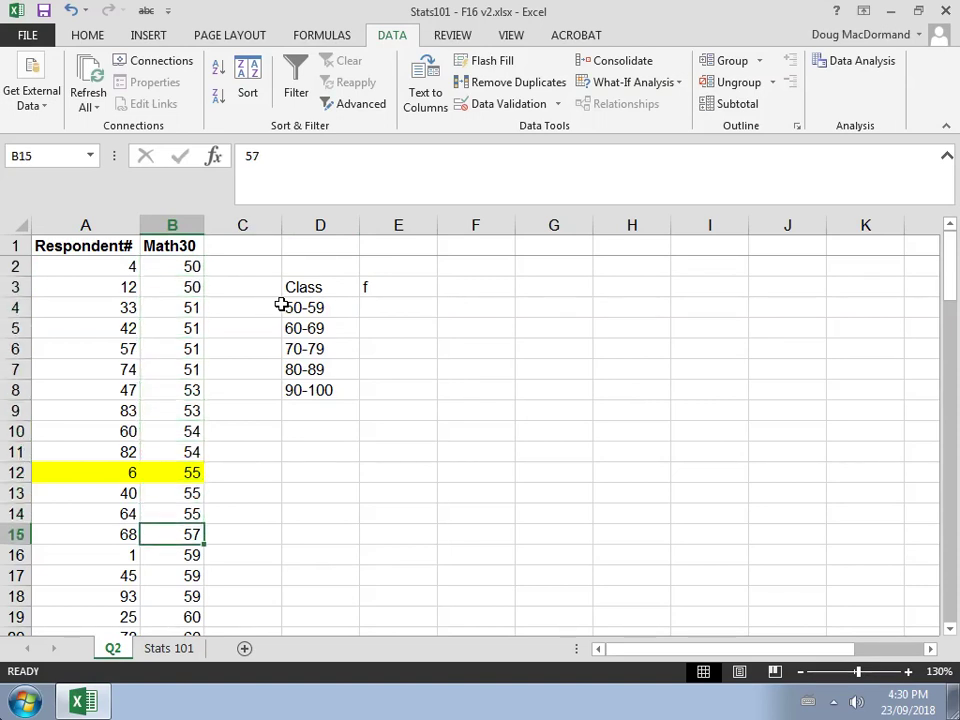
key("Down")
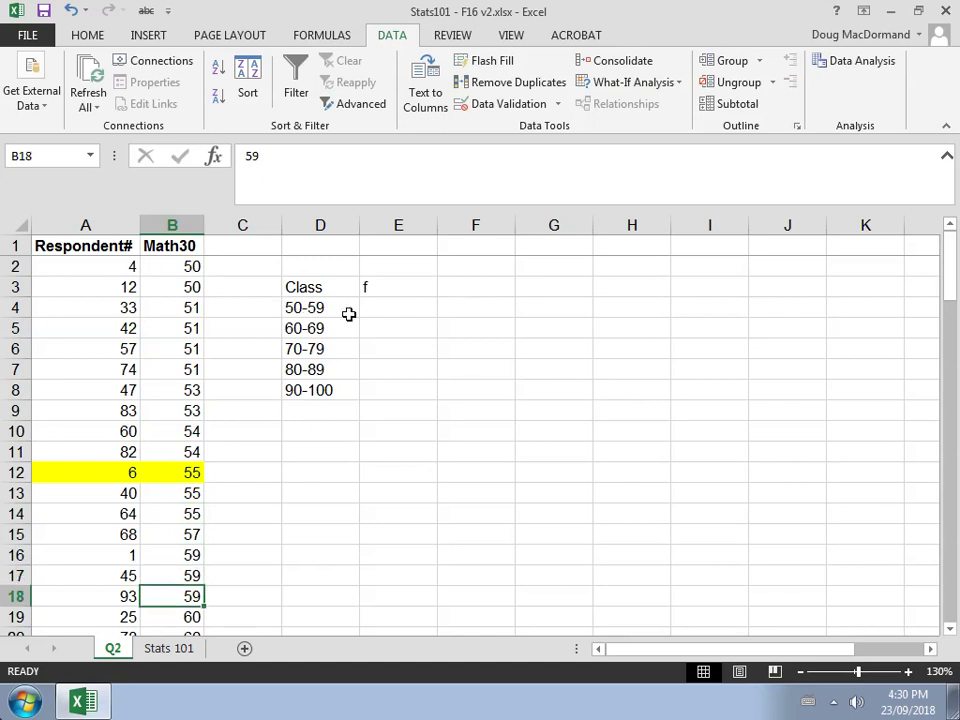
- Enter frequency 17 for 50-59 and 21 for 60-69
left_click(389, 306)
type("17")
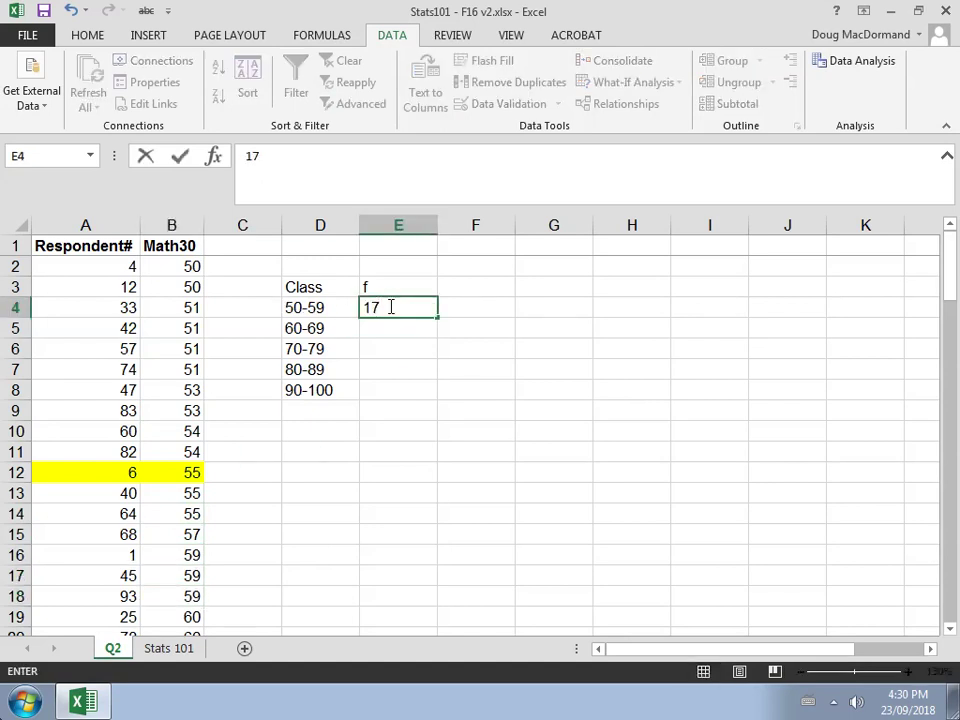
key("Return")
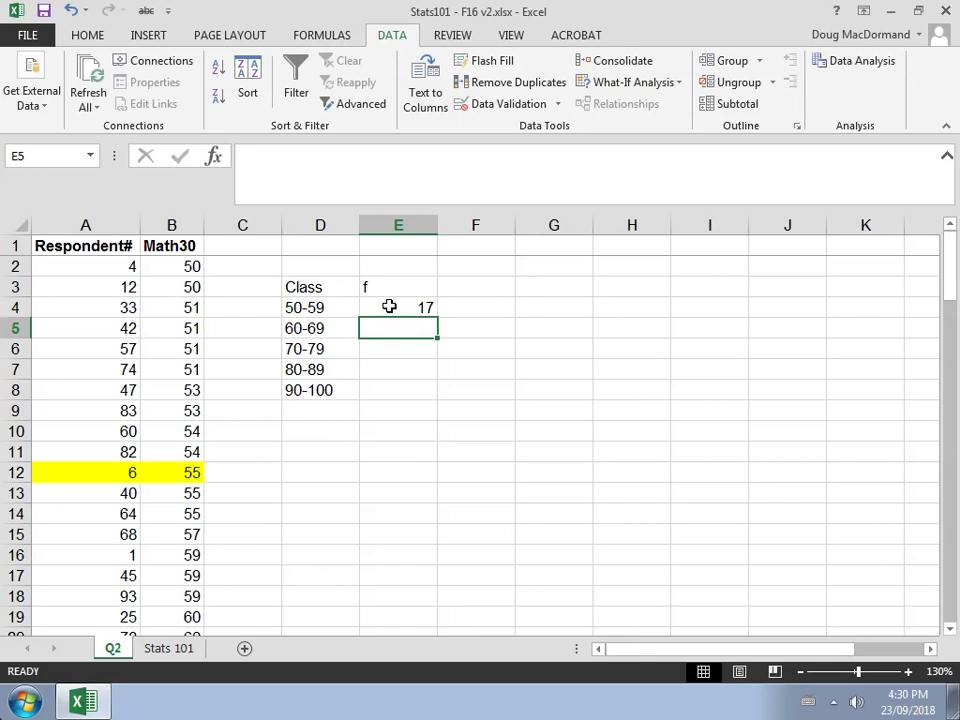
type("21")
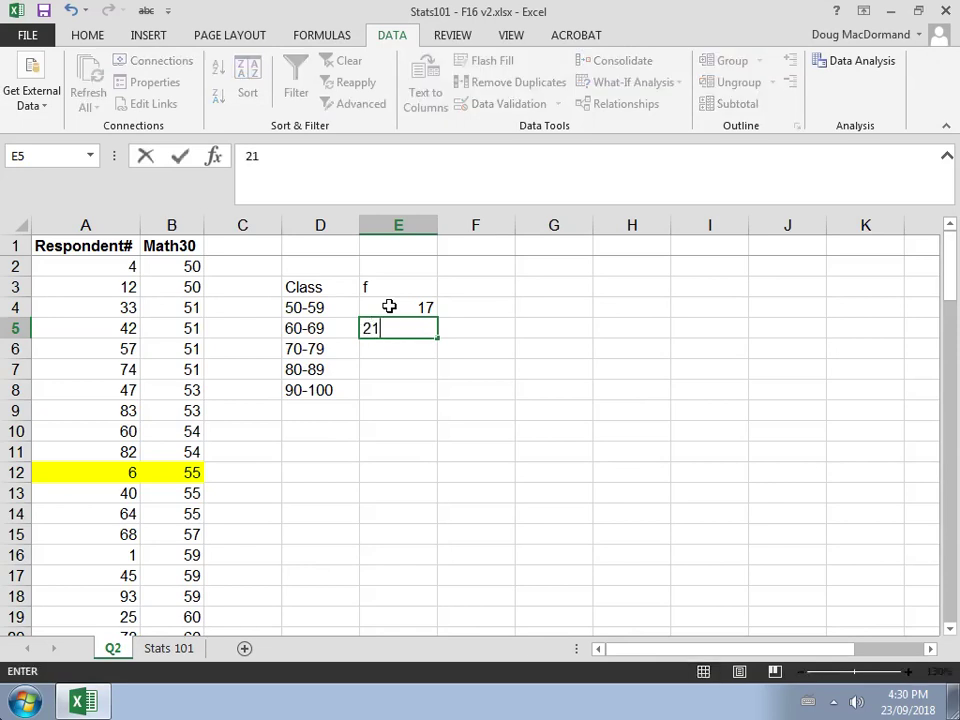
key("Return")
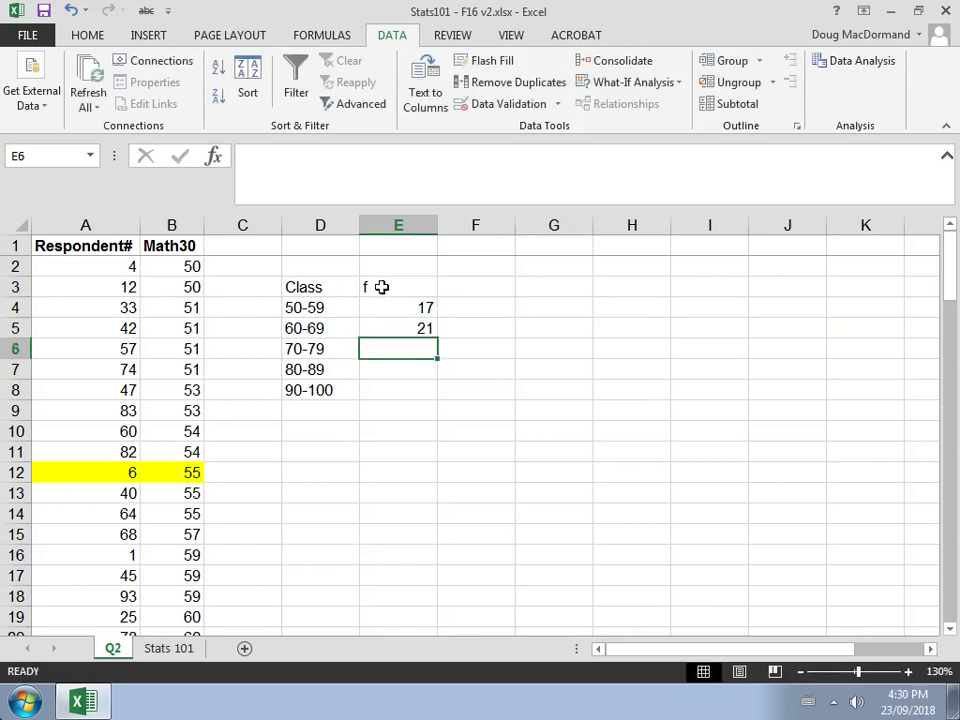
left_click(378, 289)
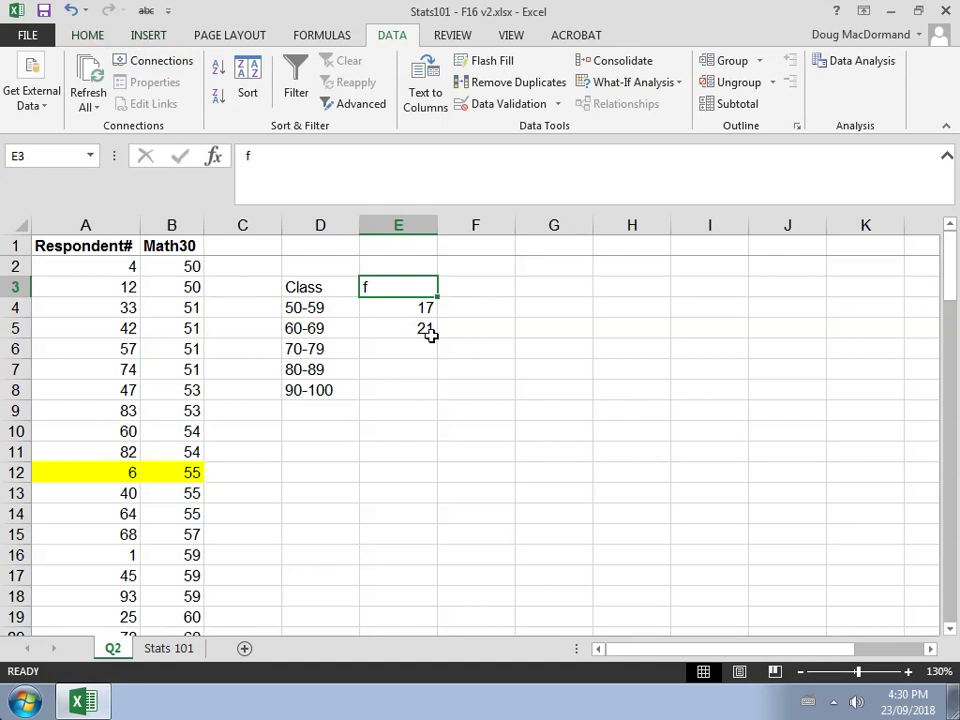
left_click(409, 371)
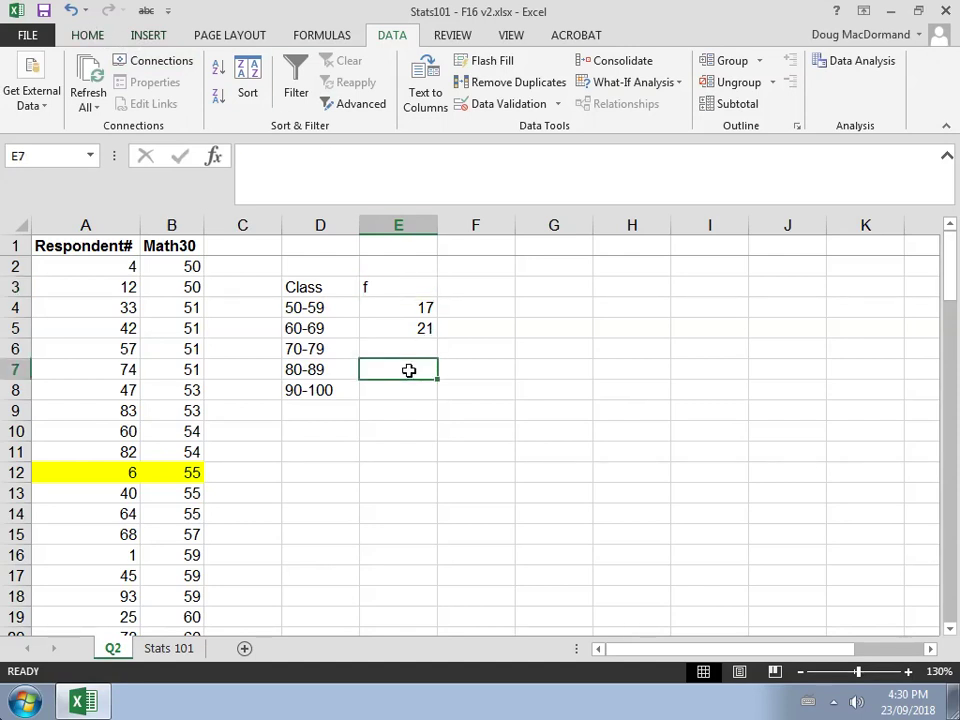
- Delete column E holding the f heading and hand counts
left_click(390, 224)
right_click(391, 227)
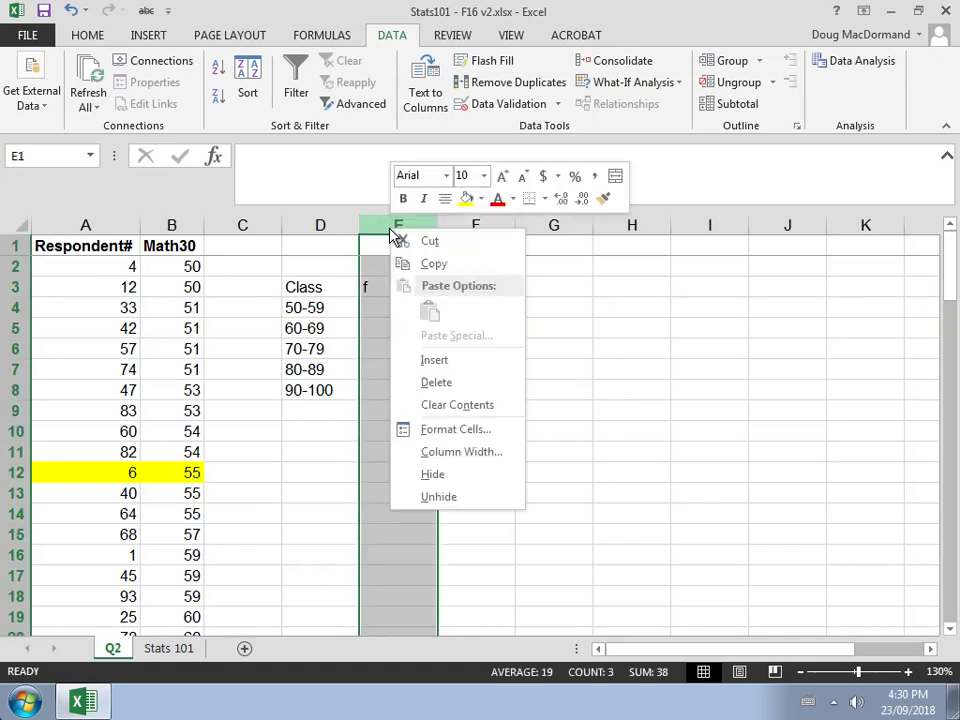
left_click(437, 384)
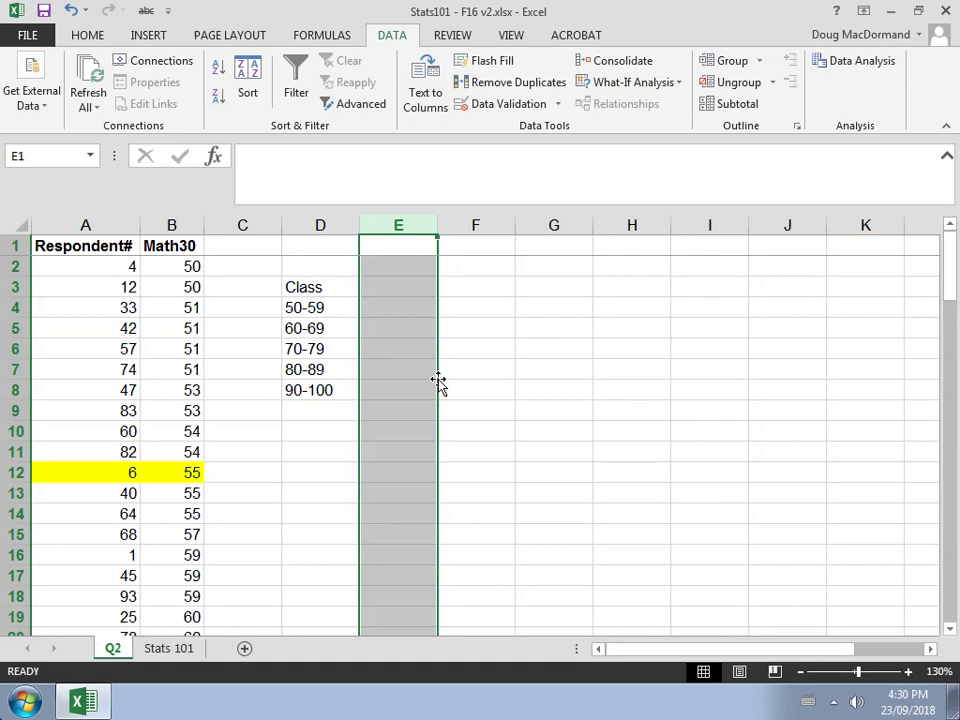
- Type the label Math 30 in cell D10
left_click(332, 433)
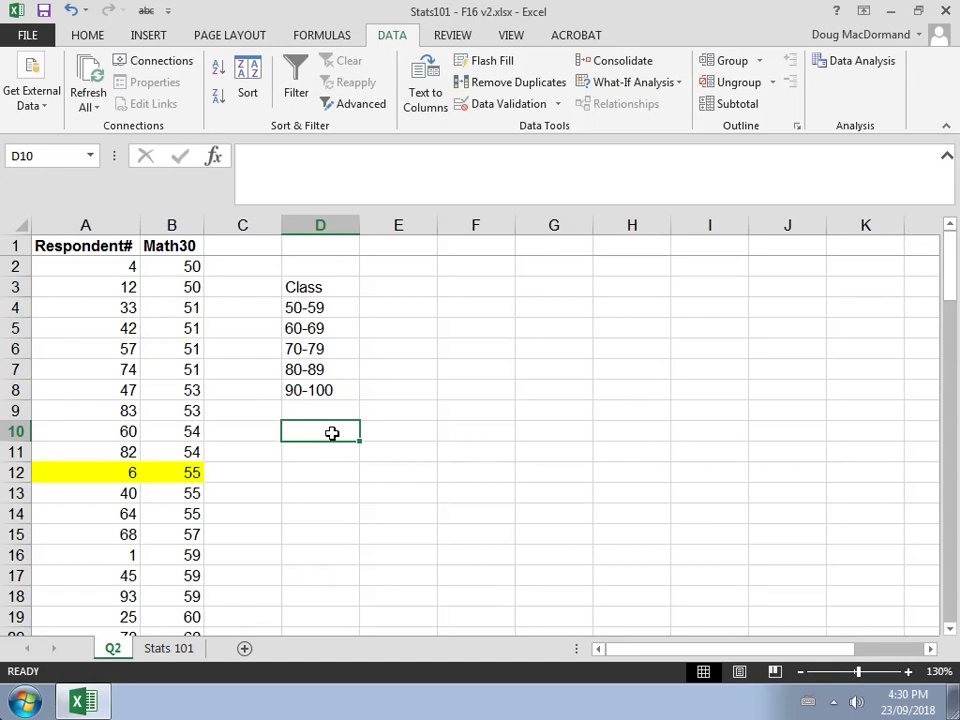
key("Up")
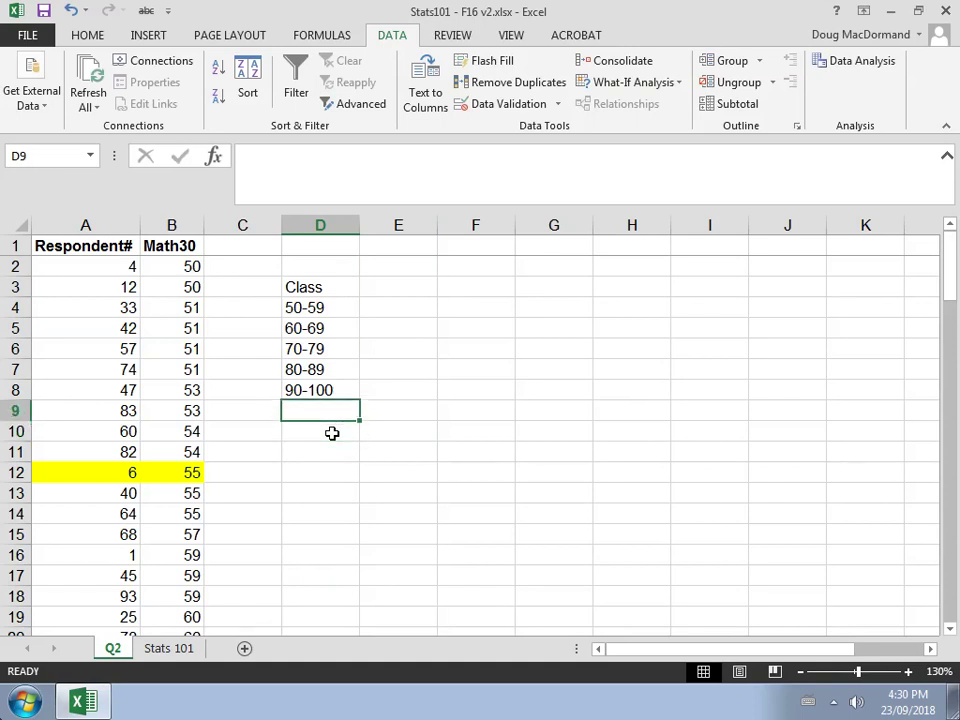
key("Down")
type("M")
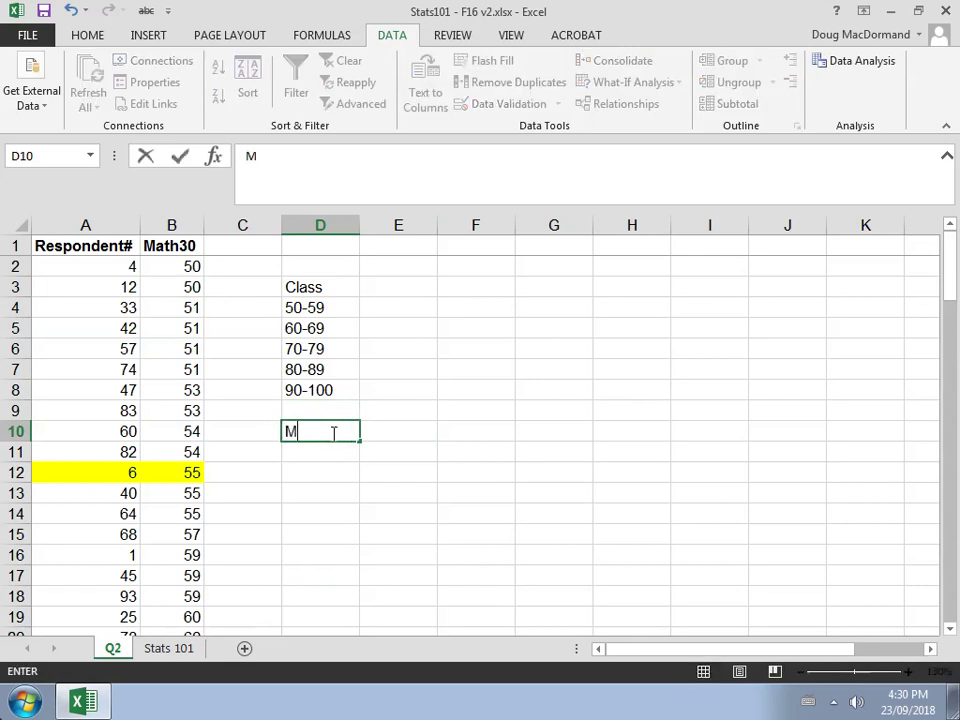
type("ath 30")
key("Return")
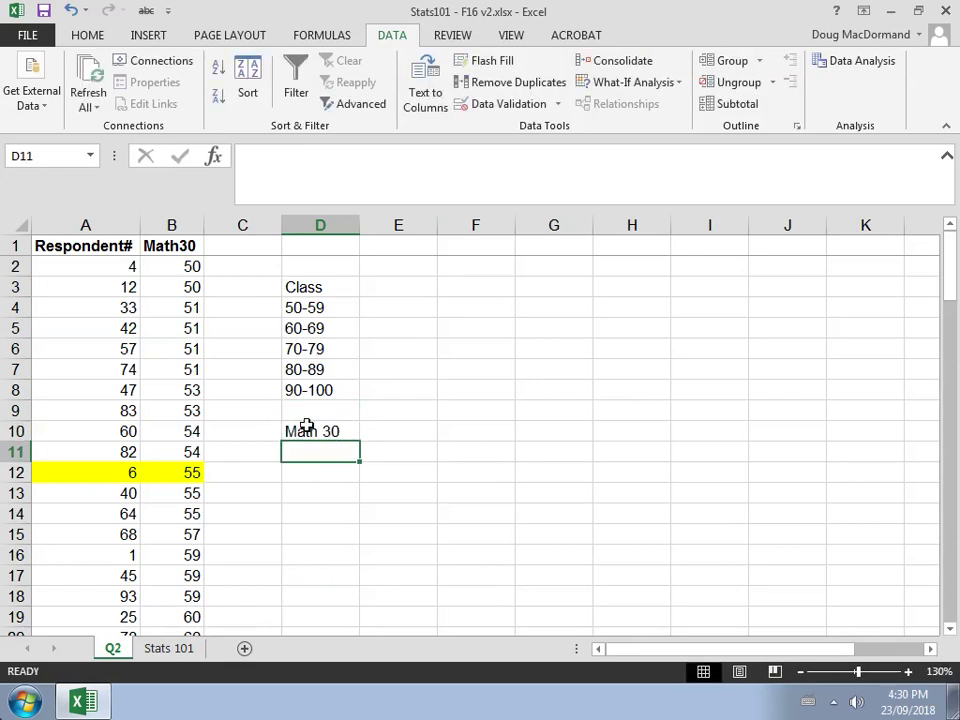
left_click(244, 225)
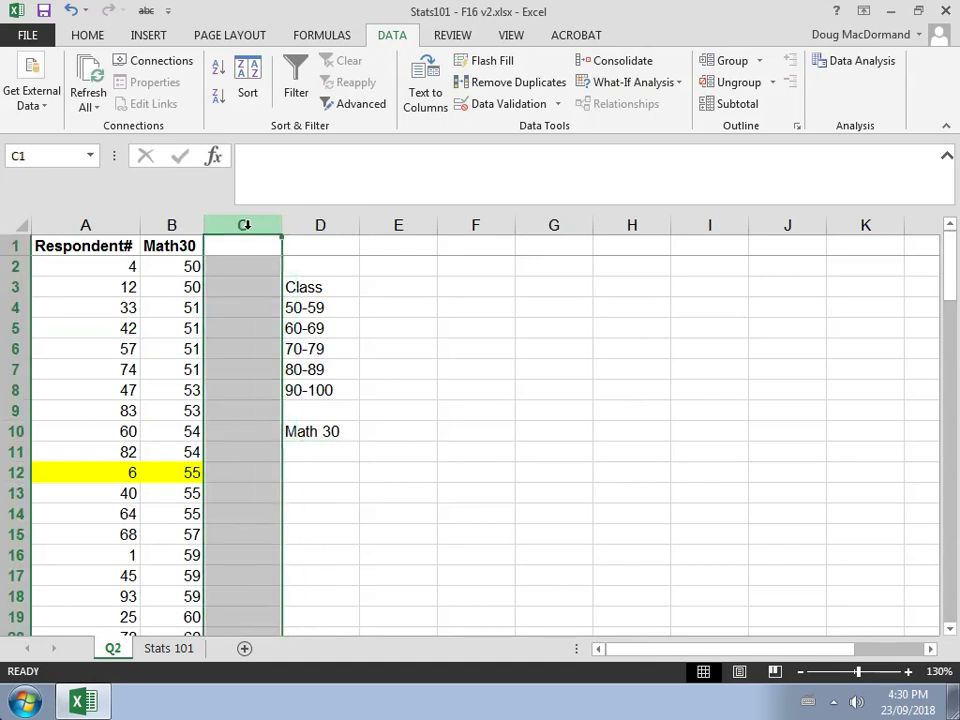
left_click(310, 445)
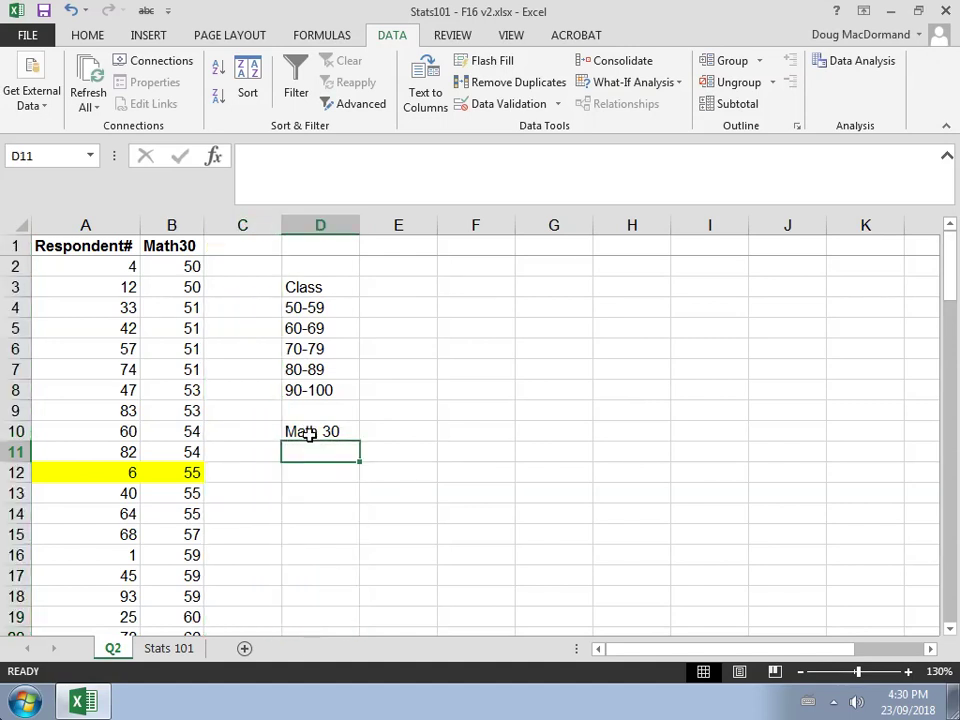
left_click(310, 433)
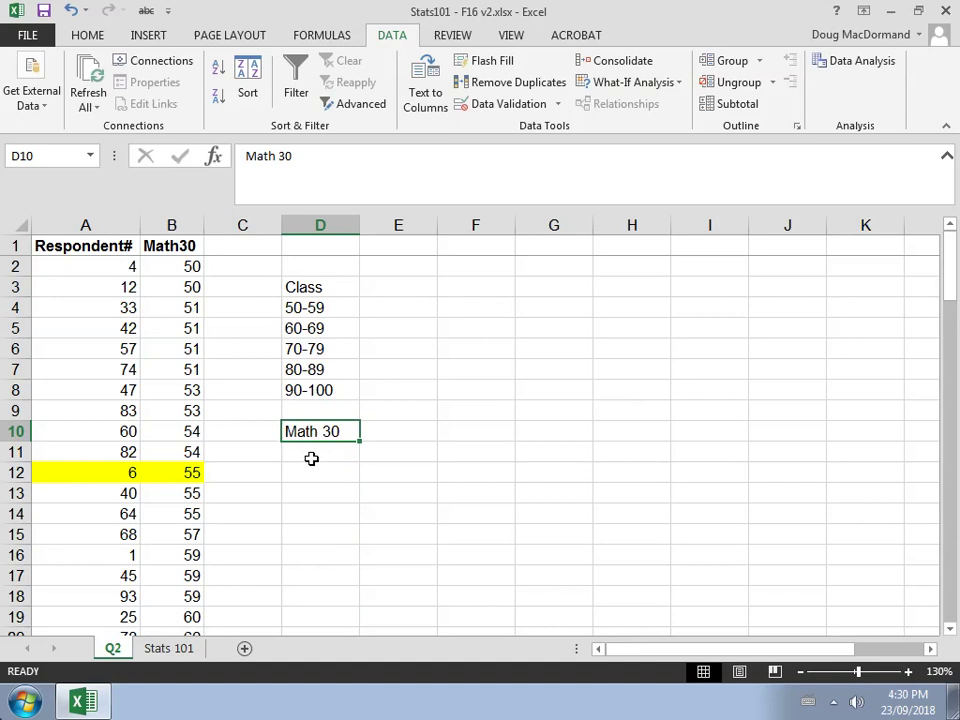
left_click(311, 458)
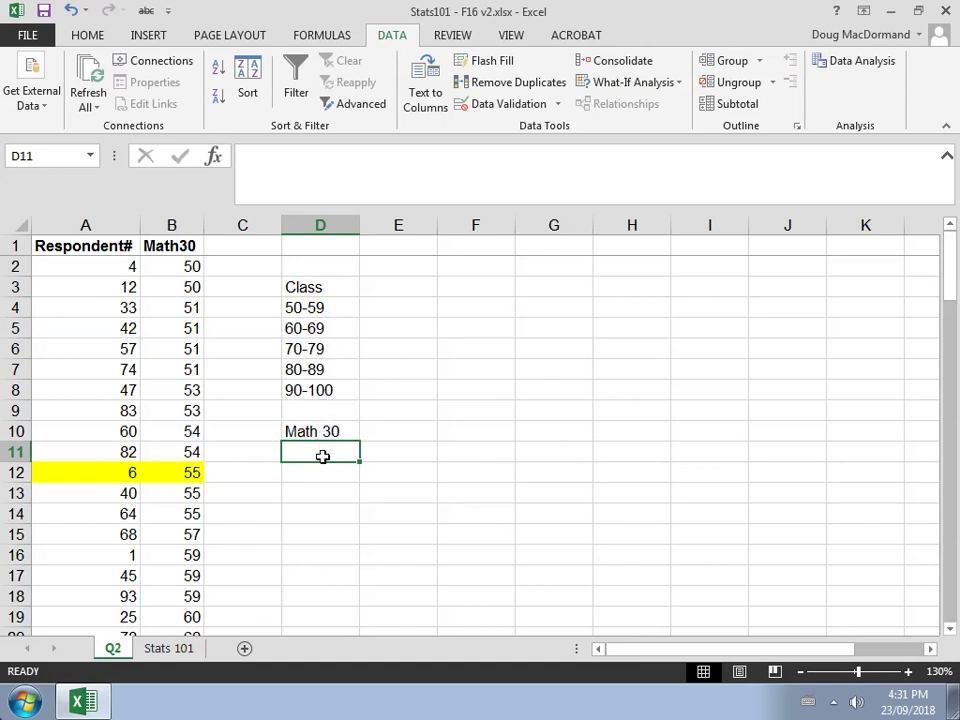
- Enter bin limits 59, 69, 79, 89 and 100 down D11:D15 and check the first and last
type("5")
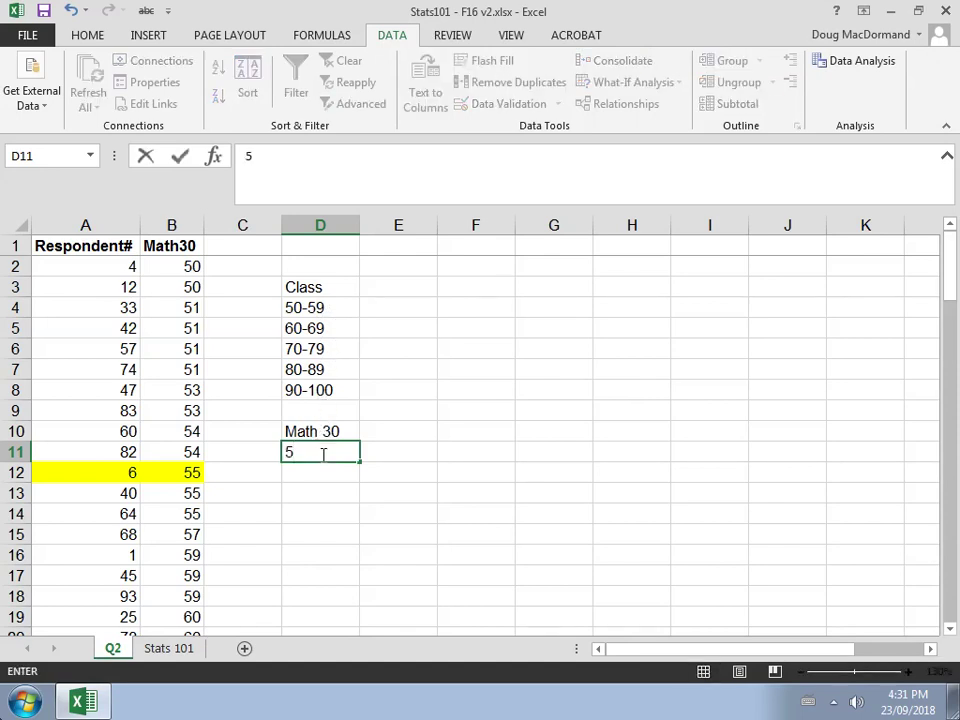
type("9")
key("Return")
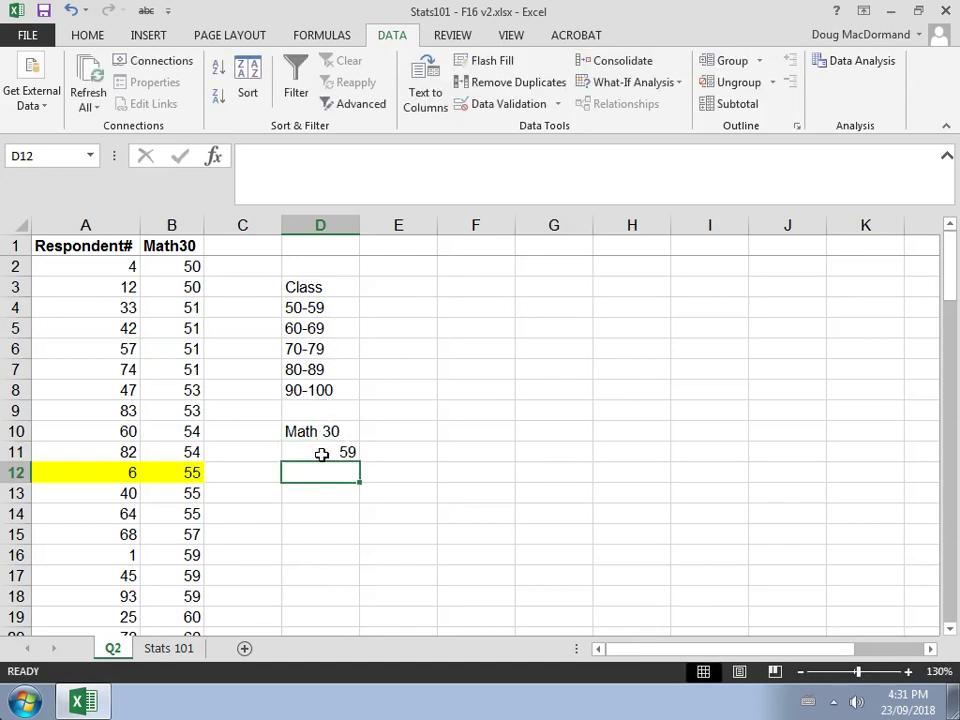
type("69")
key("Return")
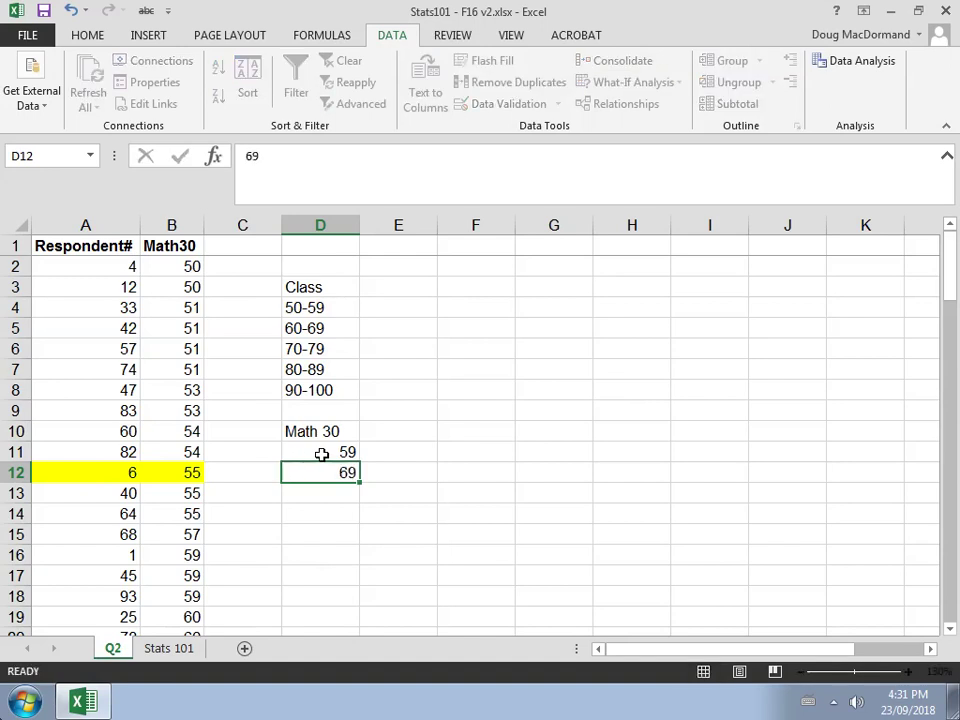
type("79")
key("Return")
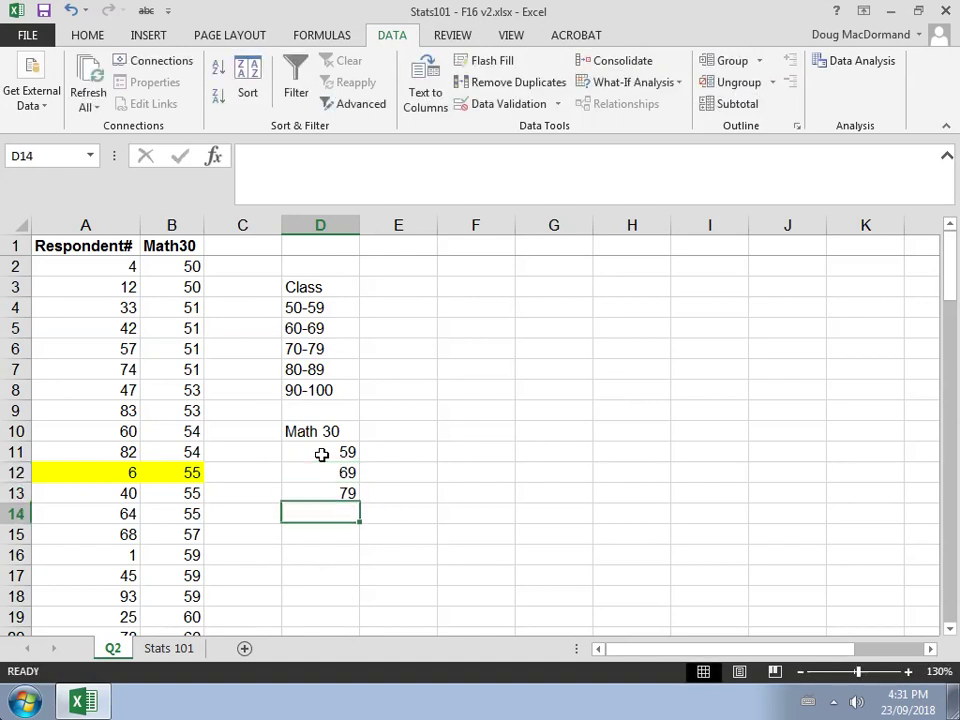
type("89")
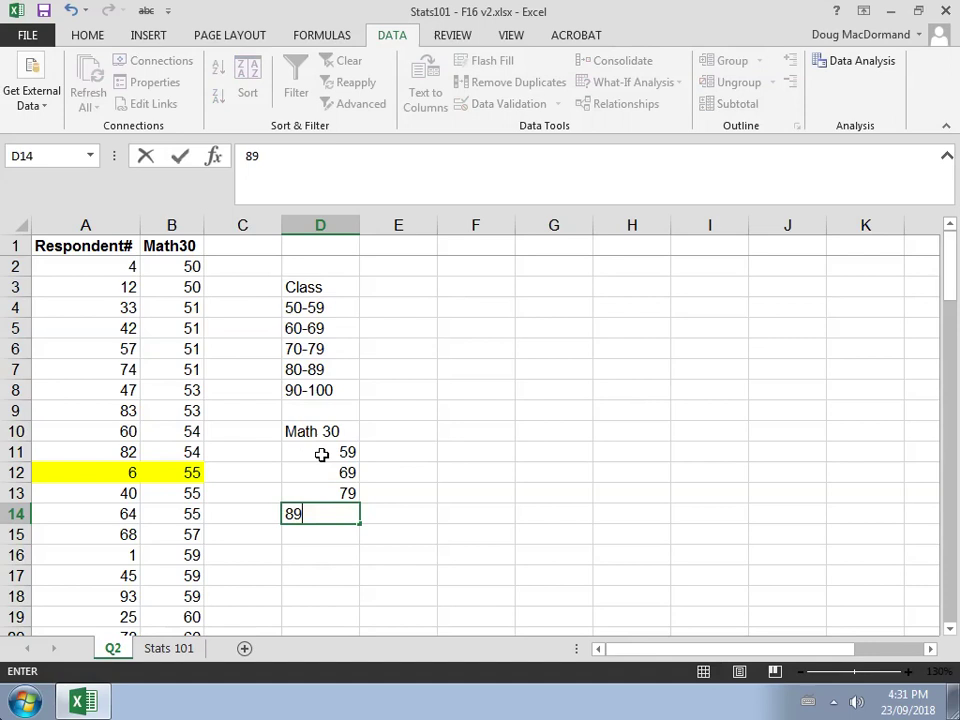
key("Return")
type("1")
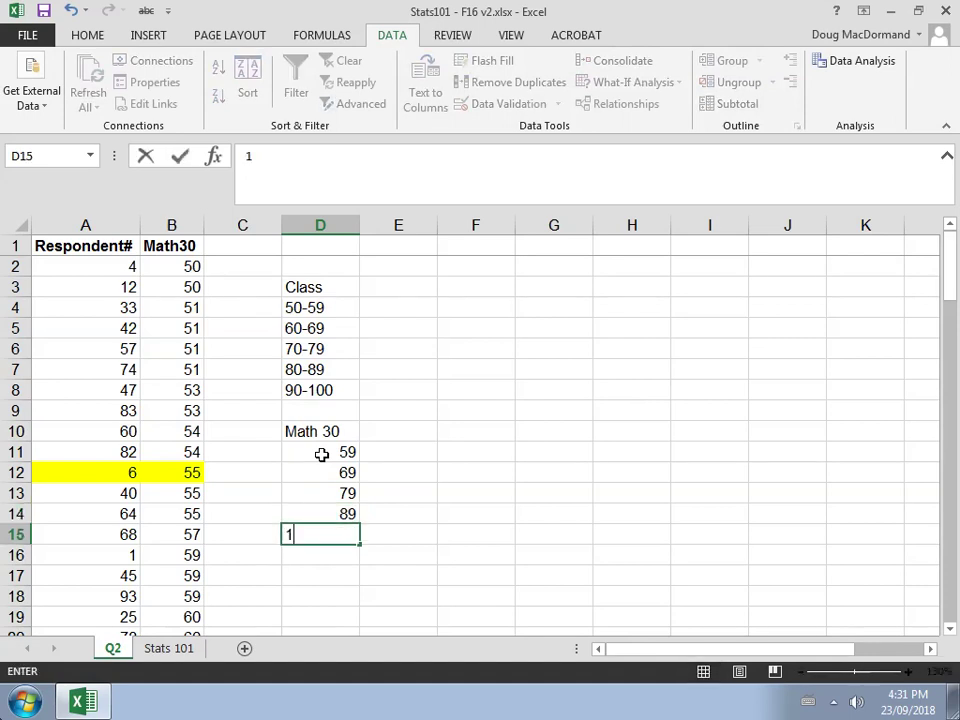
type("00")
key("Return")
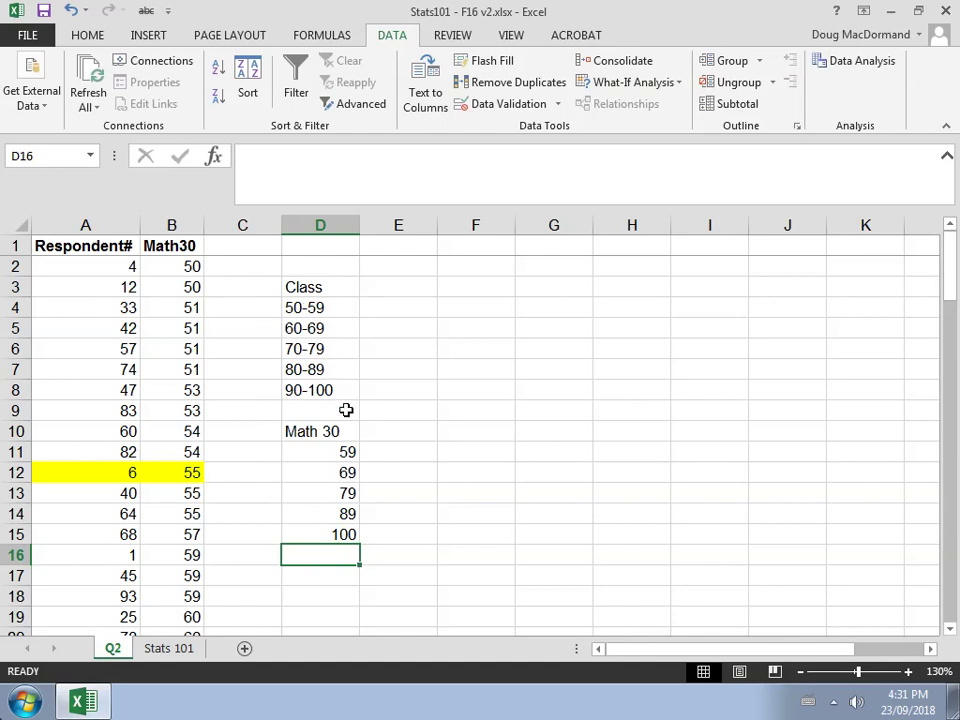
left_click(342, 446)
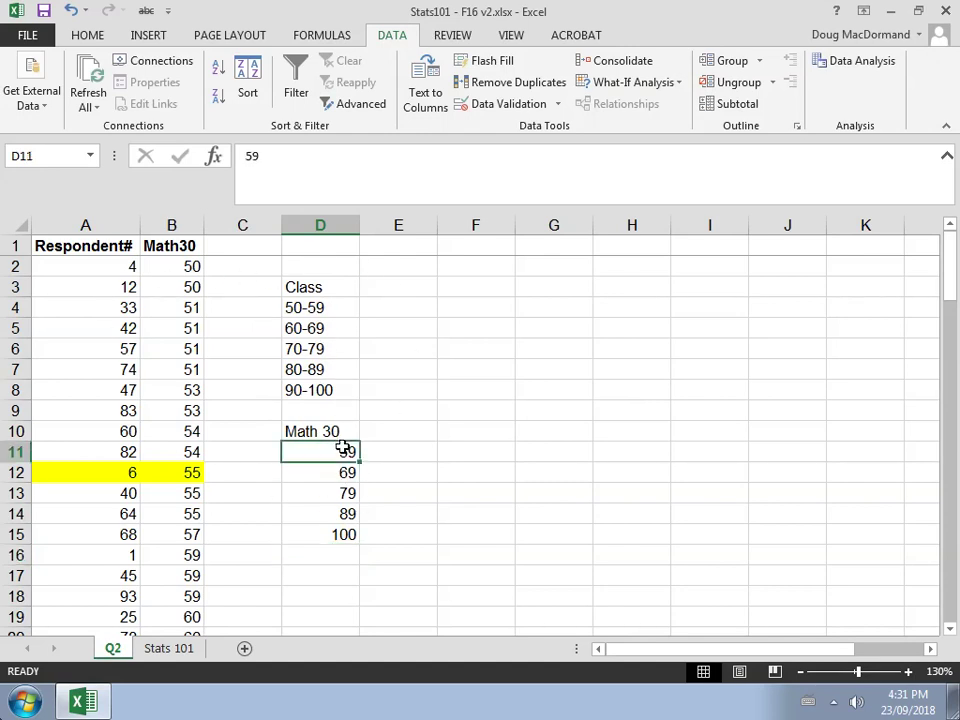
left_click(342, 537)
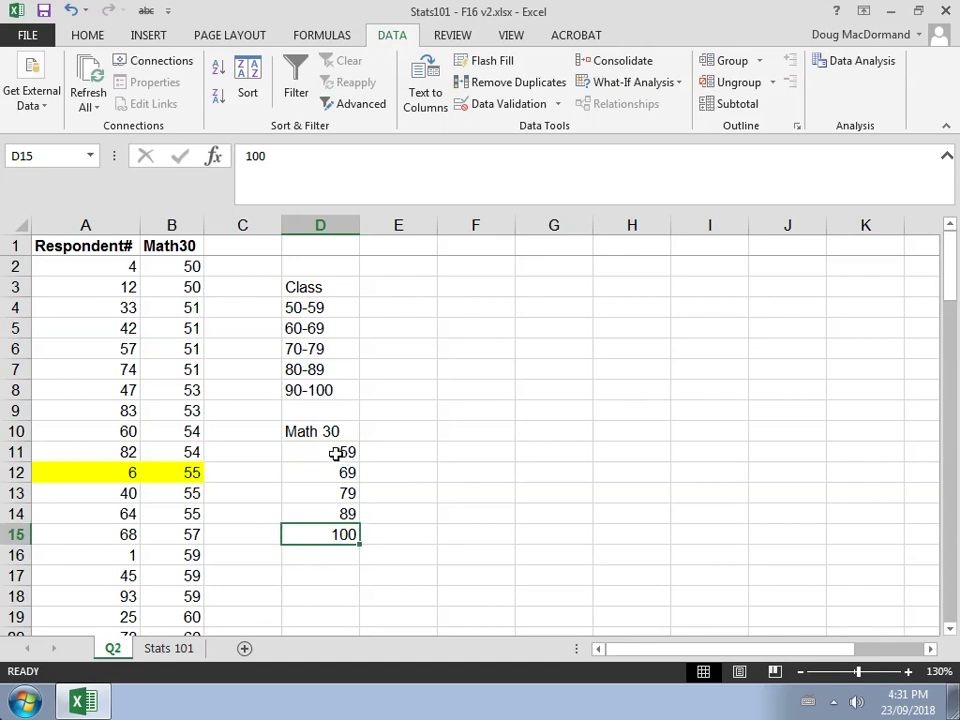
- Apply yellow Fill Color to the Math 30 label and bin values in D10:D15
left_click_drag(318, 434, 326, 534)
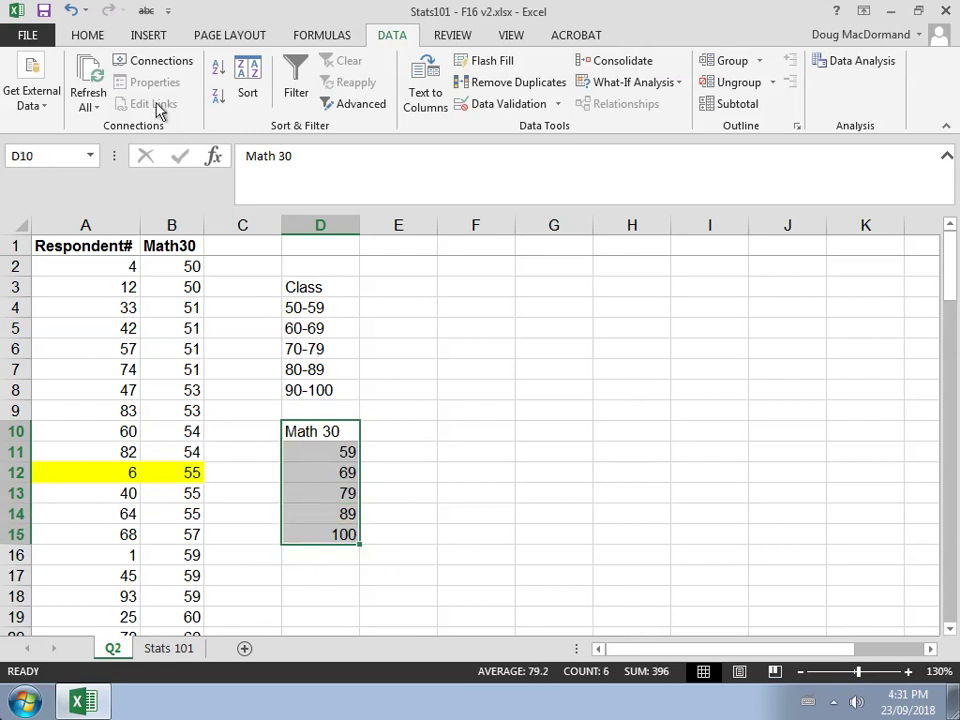
left_click(88, 38)
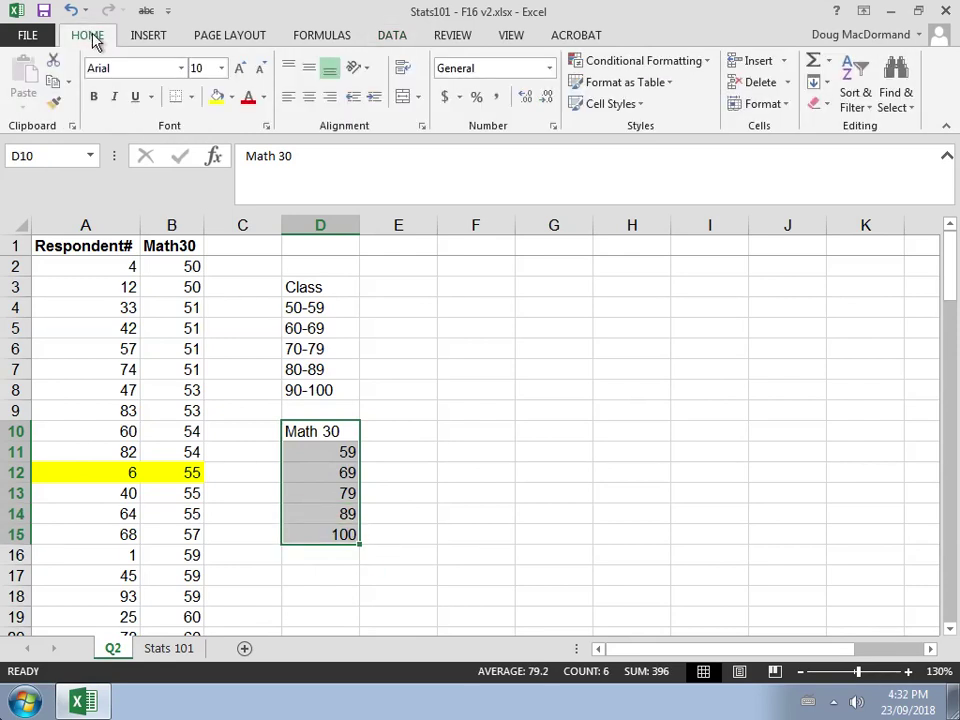
left_click(217, 97)
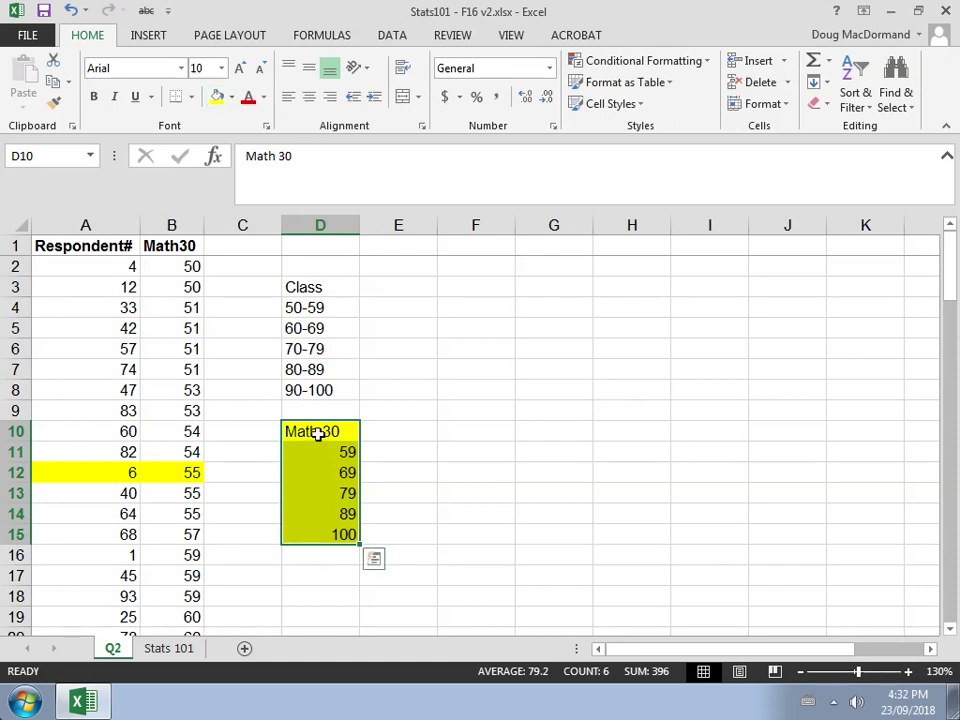
left_click(318, 432)
key("Down")
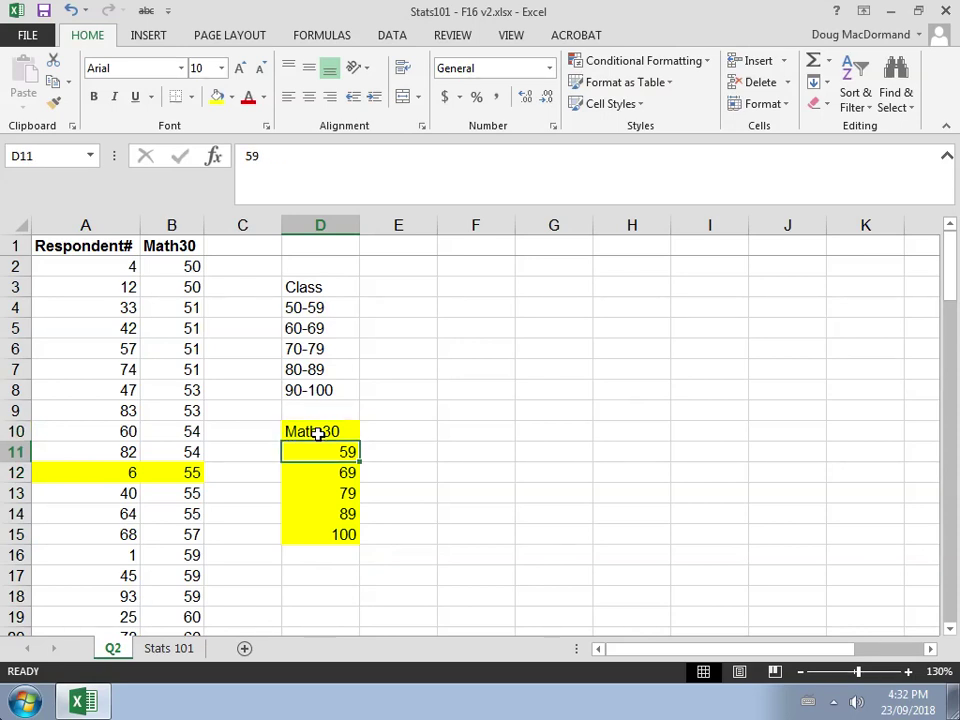
key("Down")
key("Down")
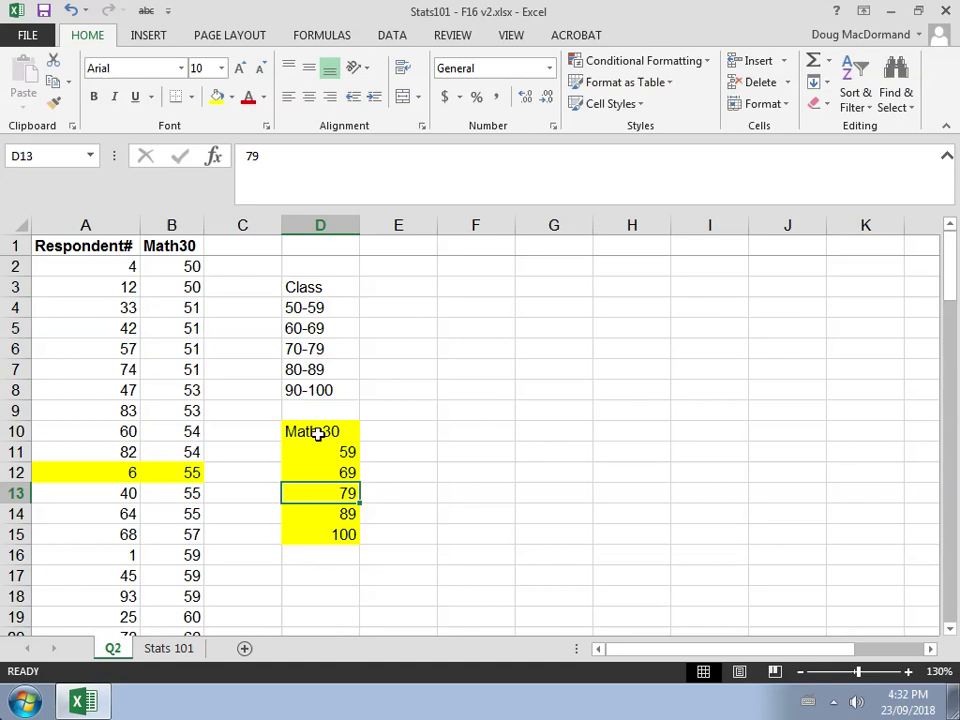
key("Down")
key("Down")
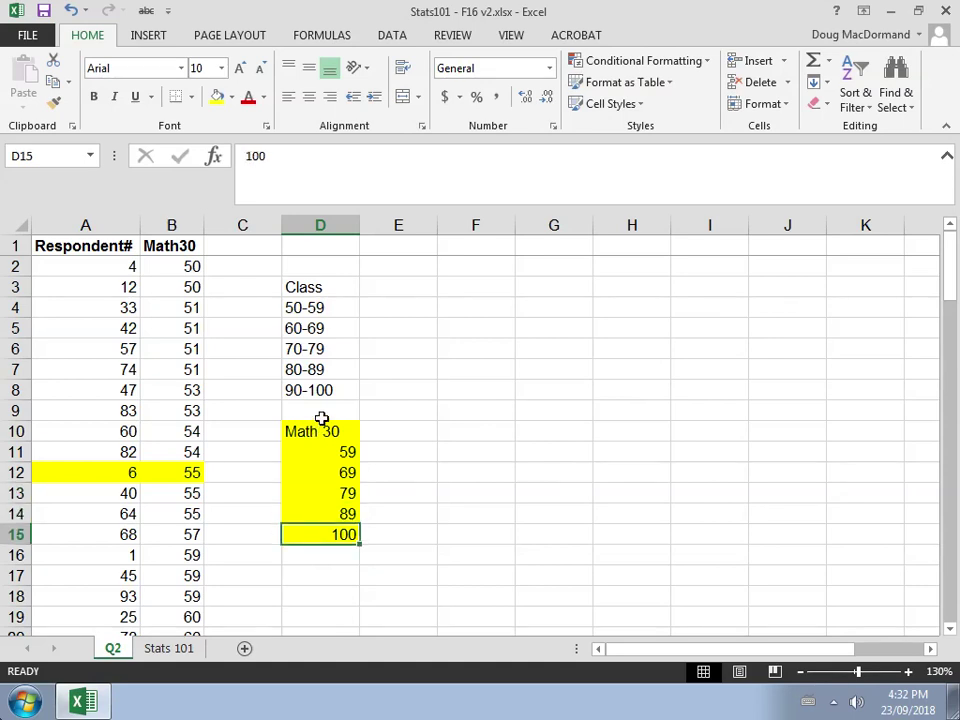
left_click_drag(321, 425, 333, 531)
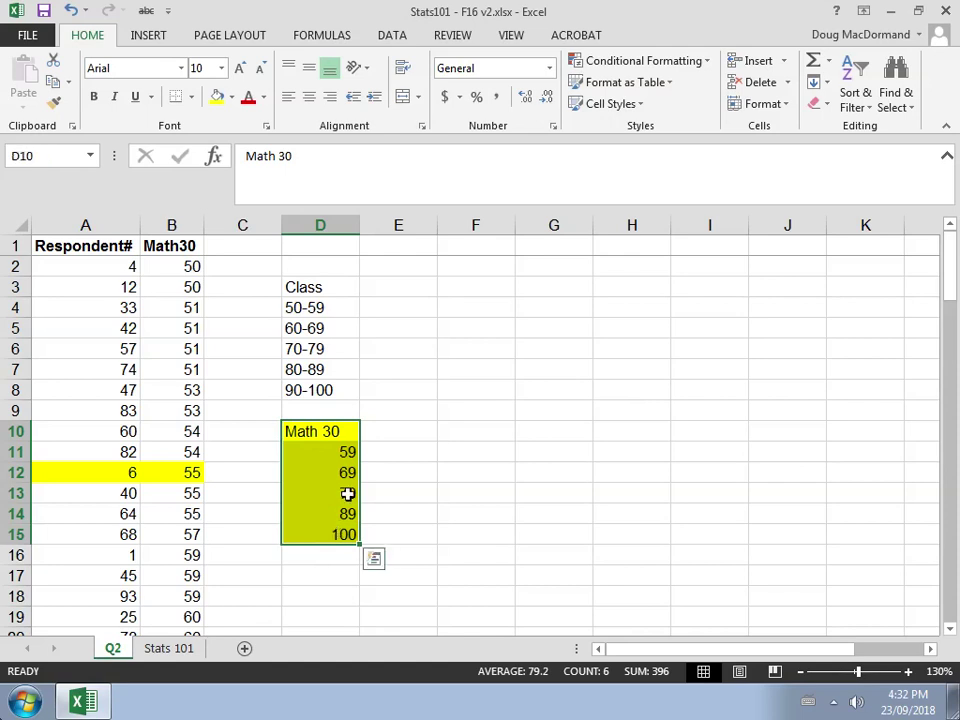
left_click(412, 400)
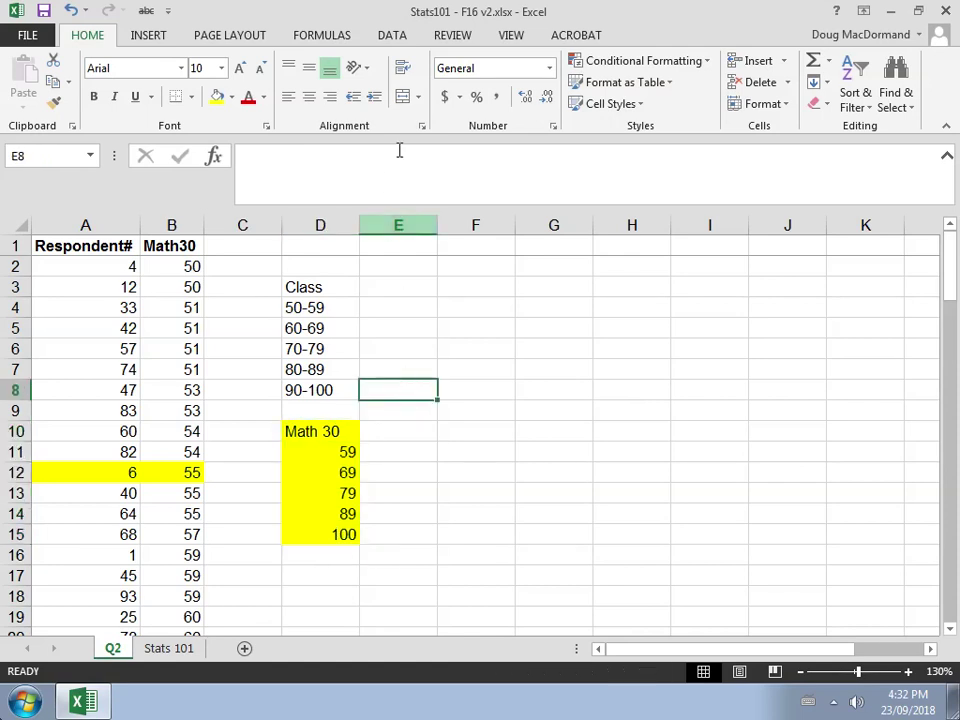
- Choose Histogram from the DATA tab's Data Analysis tools list
left_click(396, 42)
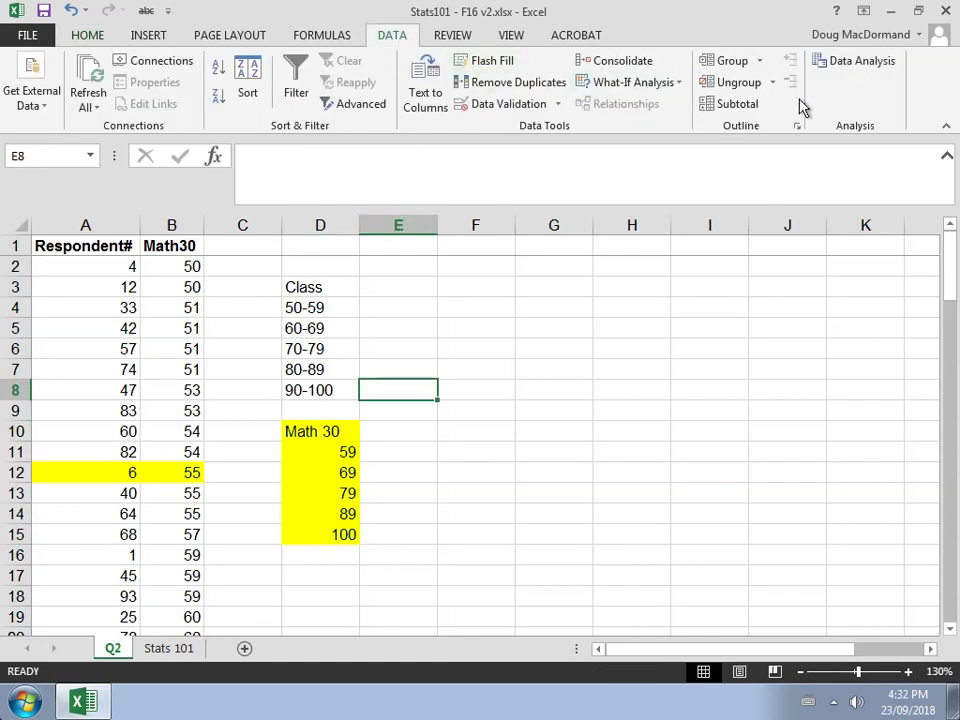
left_click(840, 64)
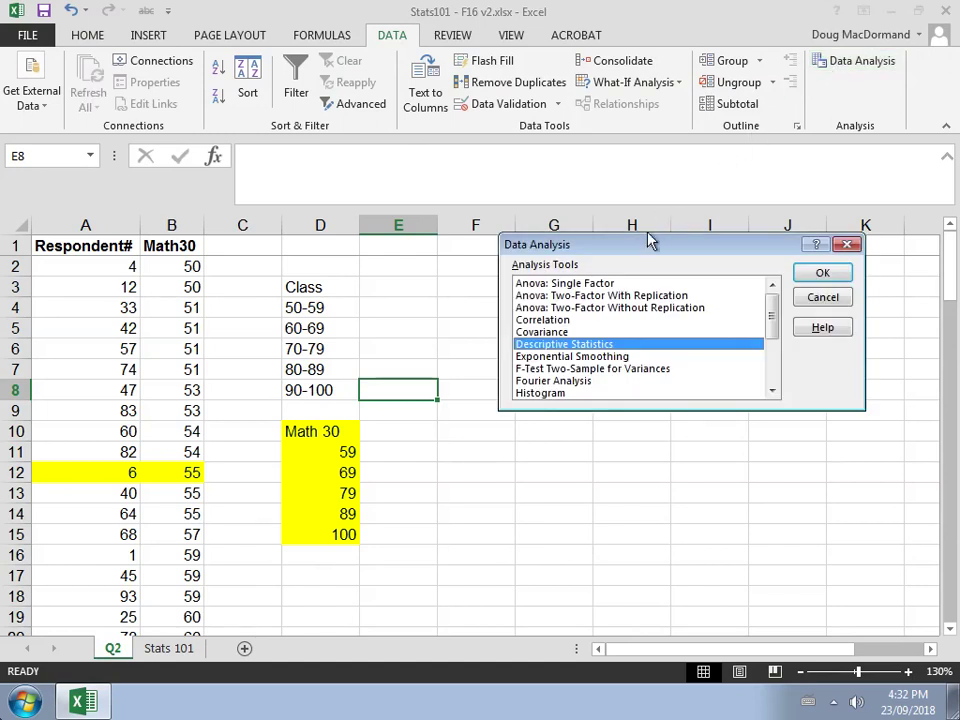
left_click(560, 393)
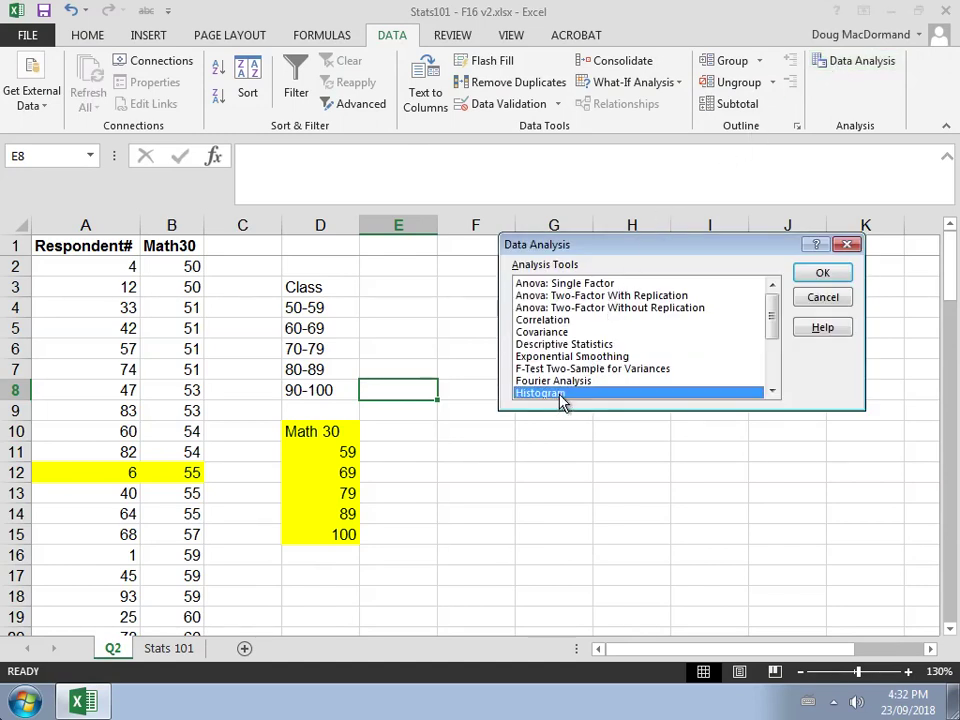
left_click(820, 273)
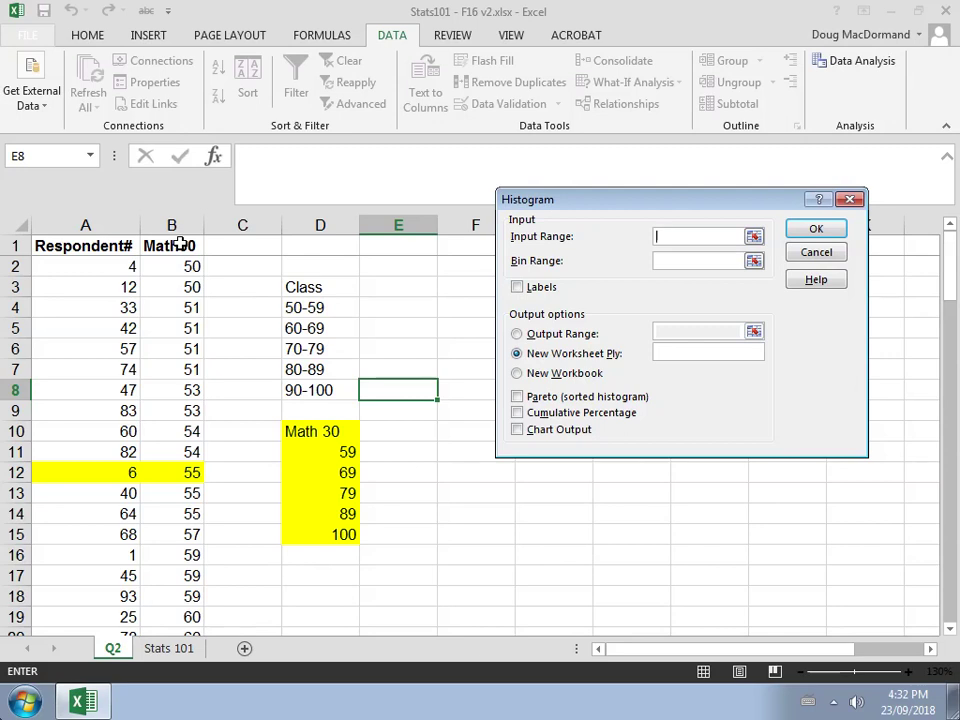
- Set the Input Range to Math30 scores B1:B101 and the Bin Range to D10:D15
left_click_drag(179, 243, 147, 587)
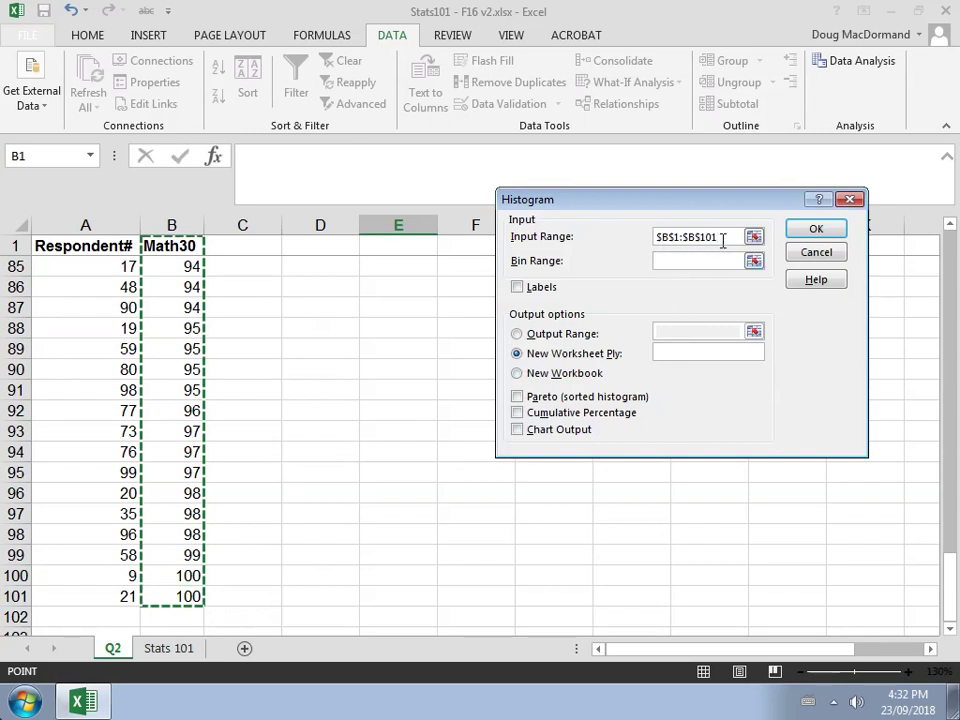
left_click(693, 260)
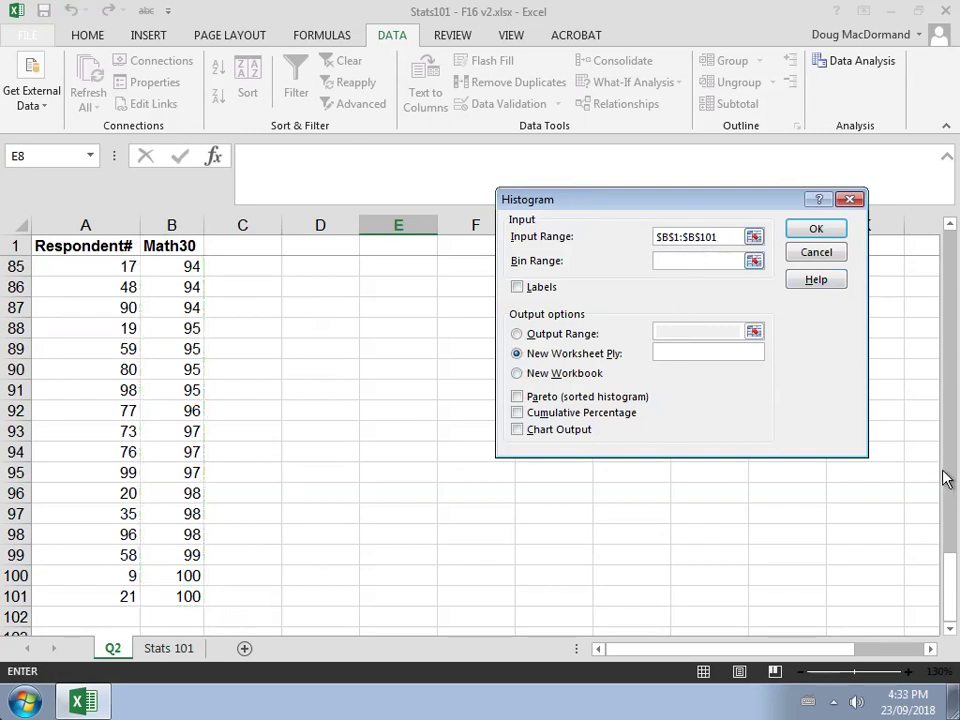
left_click_drag(946, 568, 925, 282)
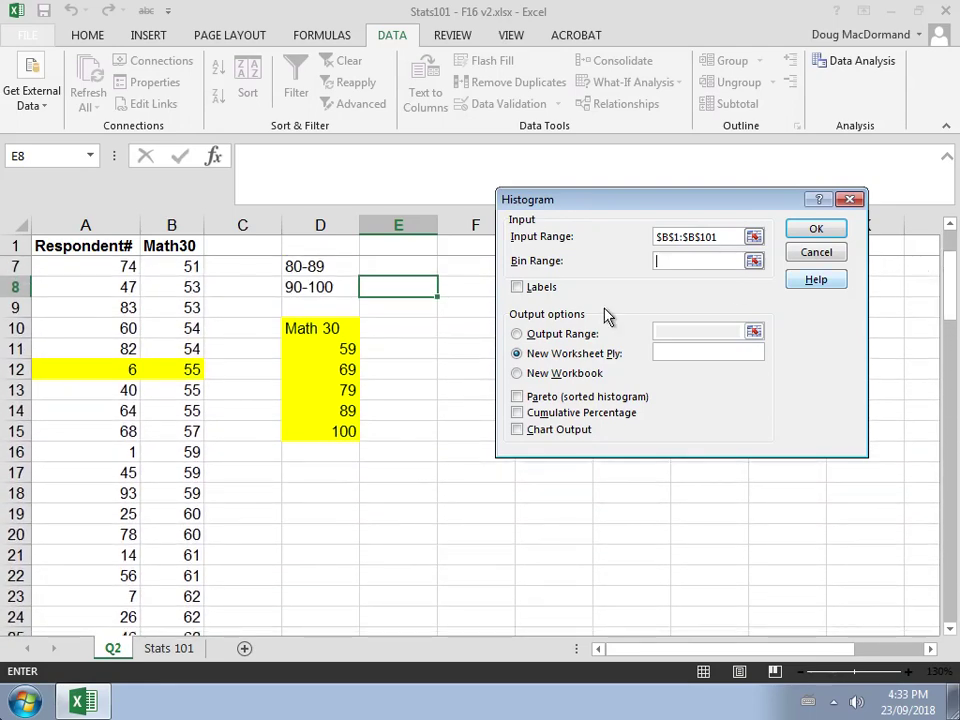
left_click(333, 328)
left_click_drag(333, 328, 334, 419)
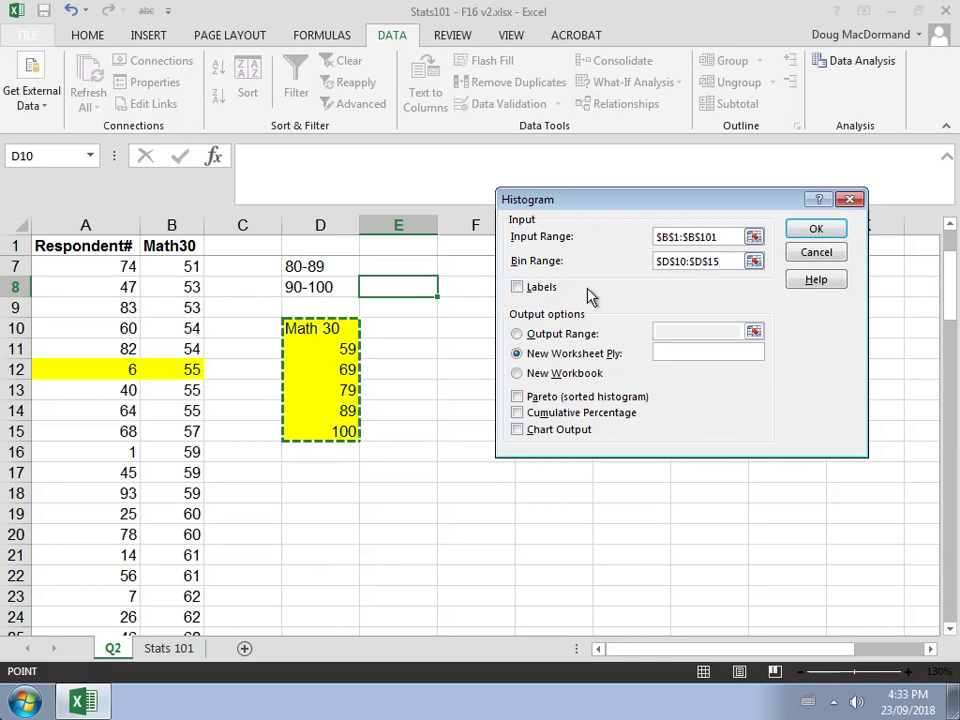
- Turn on Labels and Chart Output, with results output starting at cell E17
left_click(517, 288)
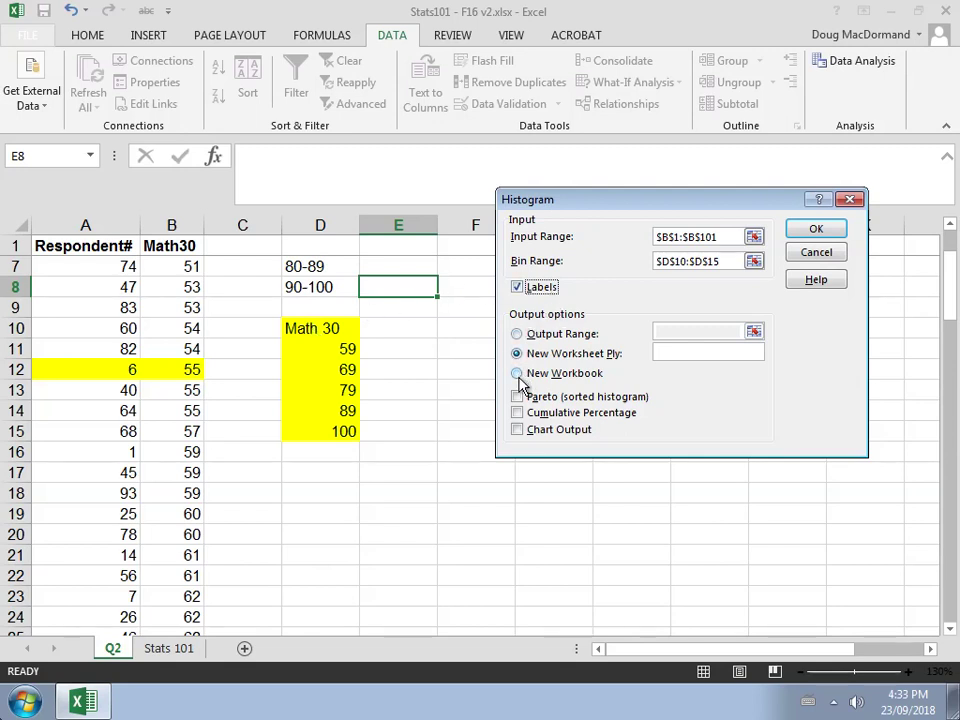
left_click(517, 430)
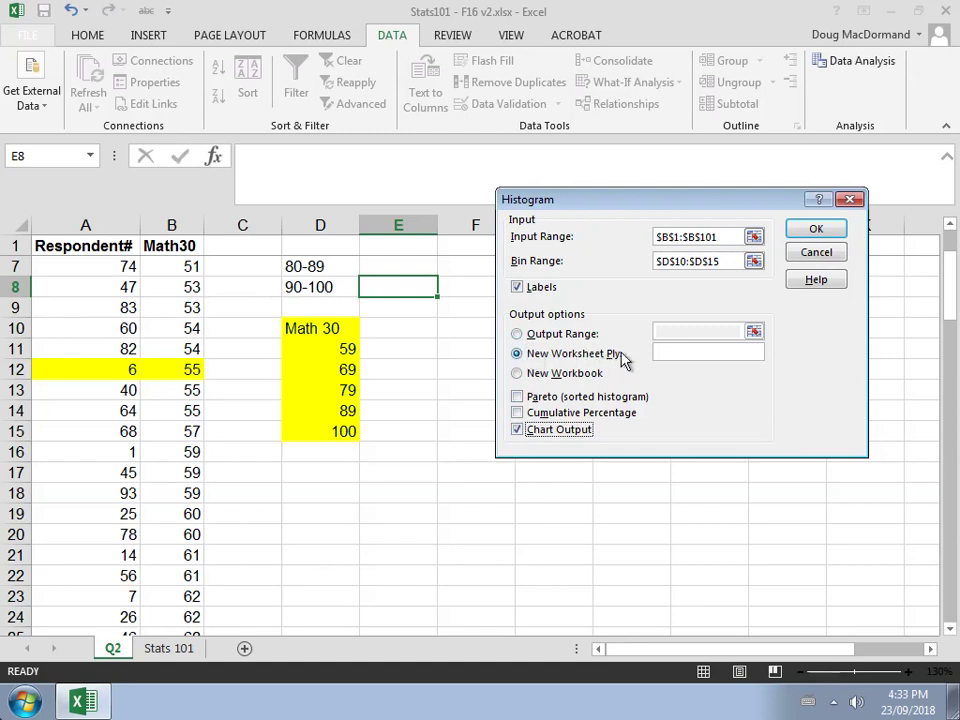
left_click(517, 335)
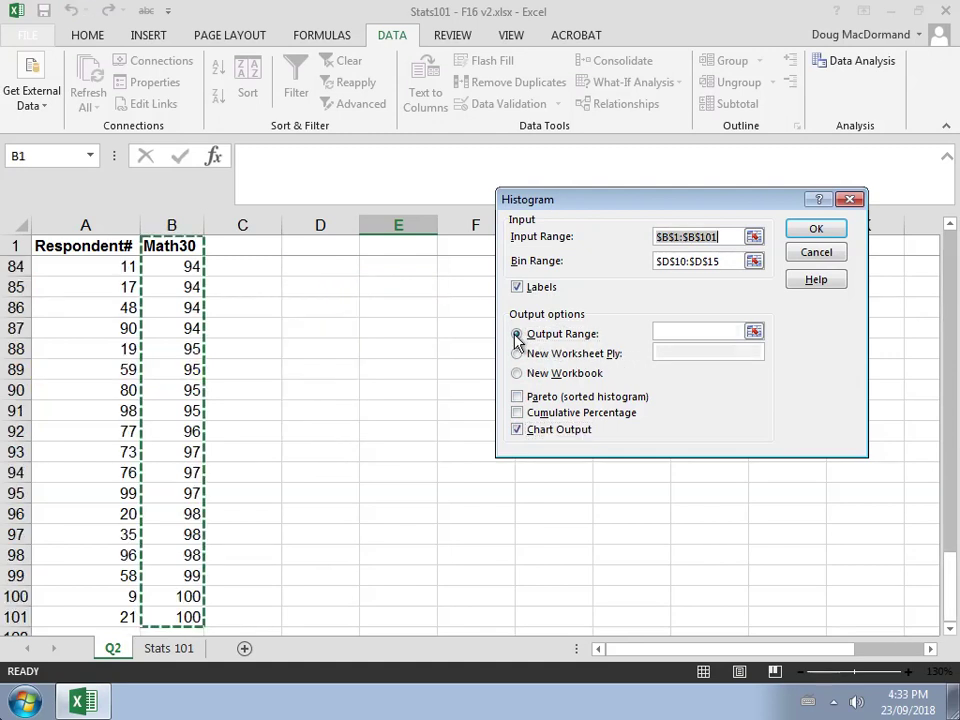
left_click(665, 333)
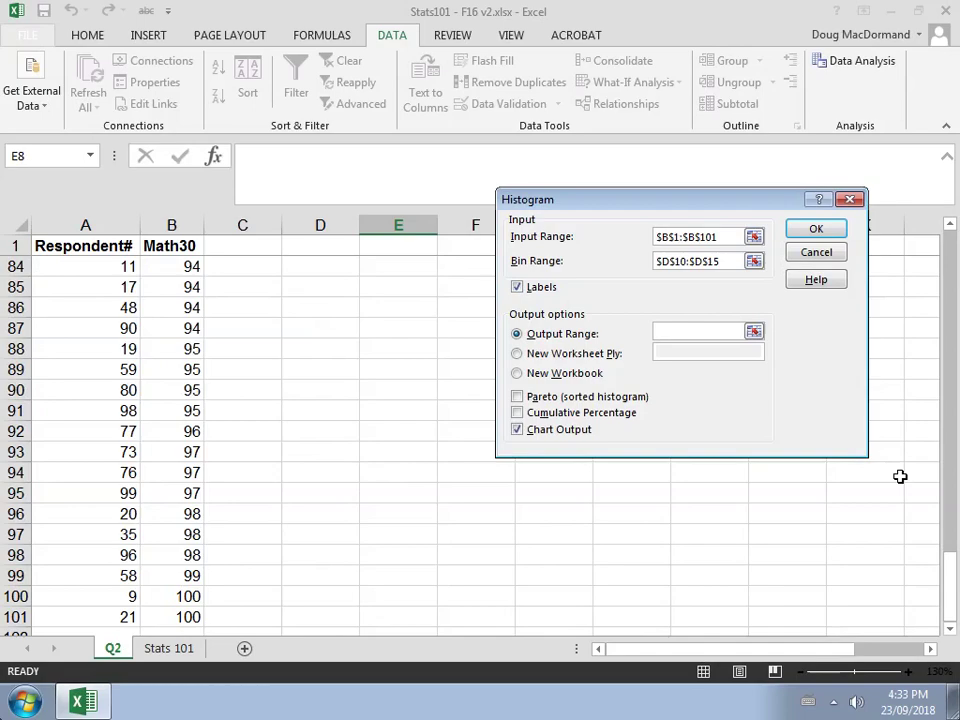
left_click_drag(948, 565, 944, 267)
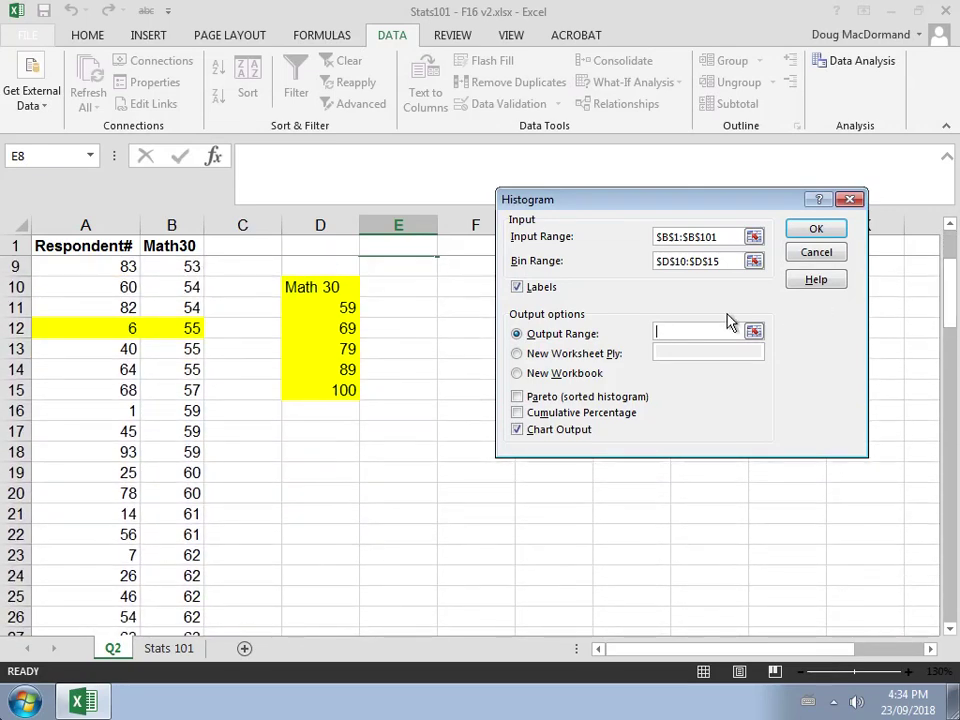
left_click(387, 431)
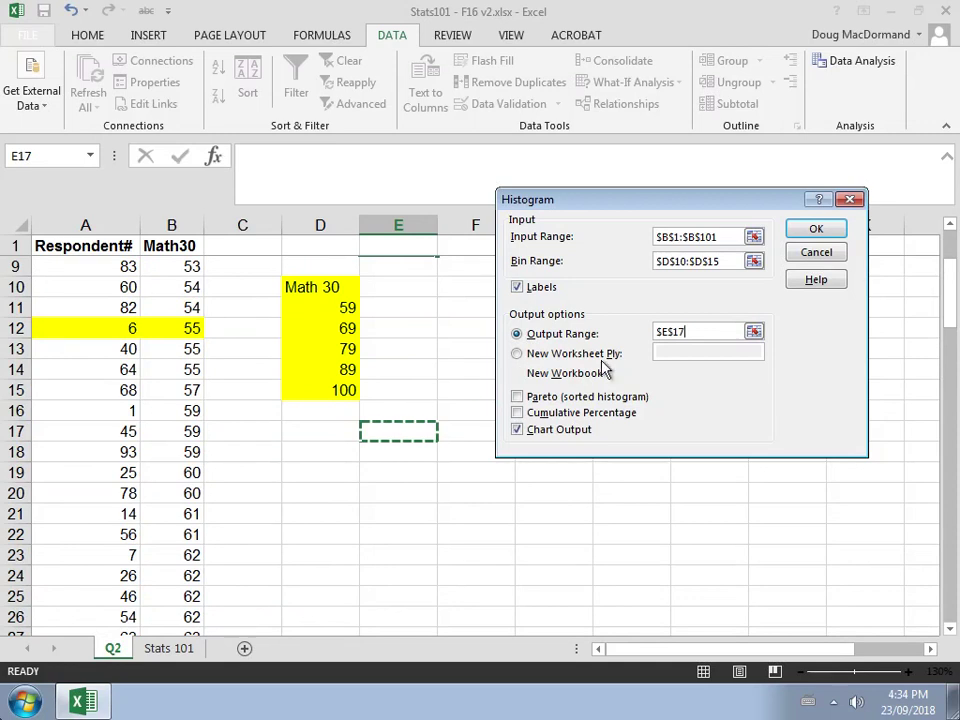
left_click(823, 231)
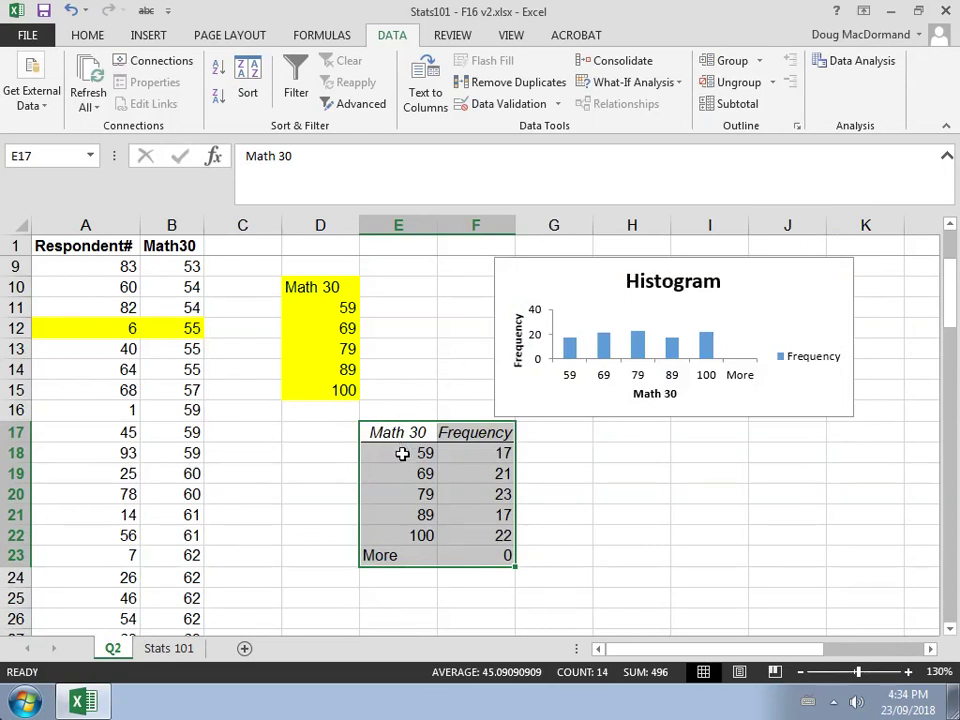
left_click(402, 454)
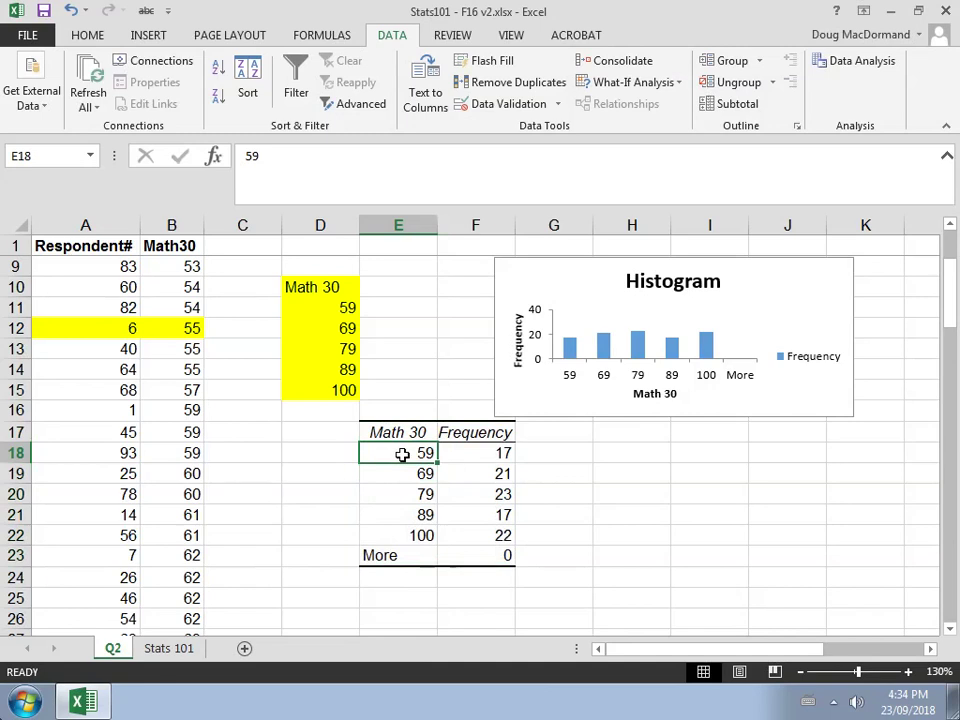
key("Right")
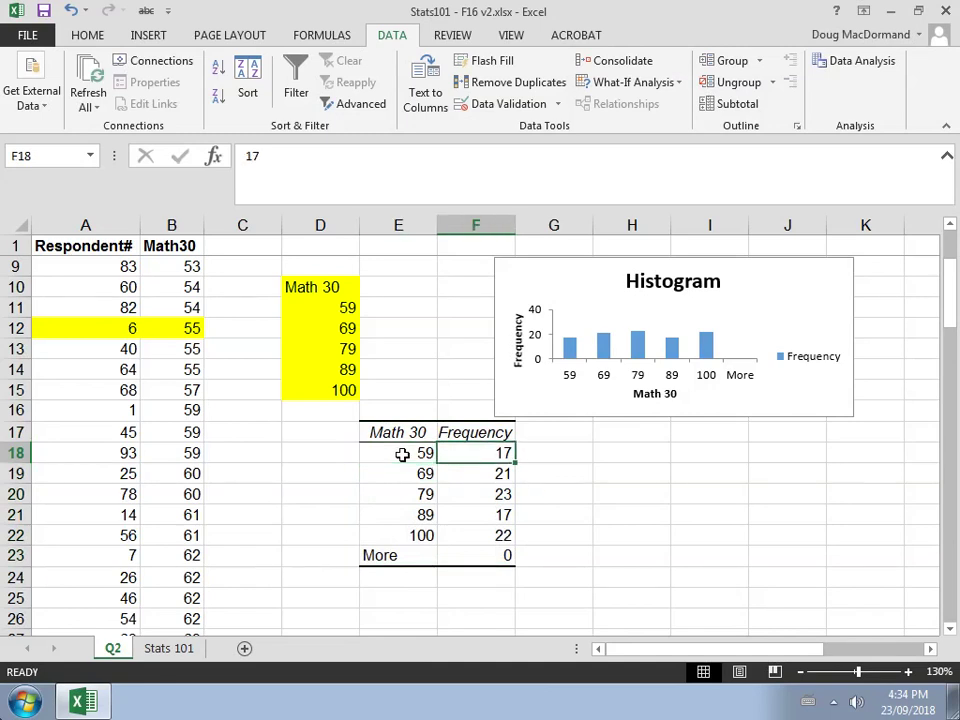
key("Down")
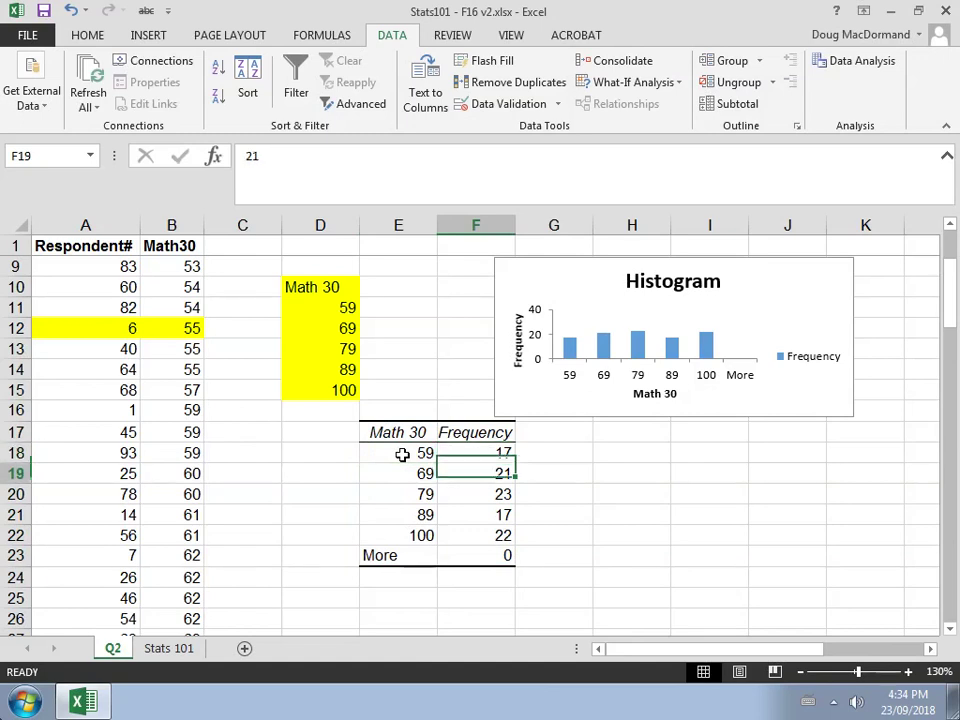
key("Down")
key("Down")
key("Down")
key("Down")
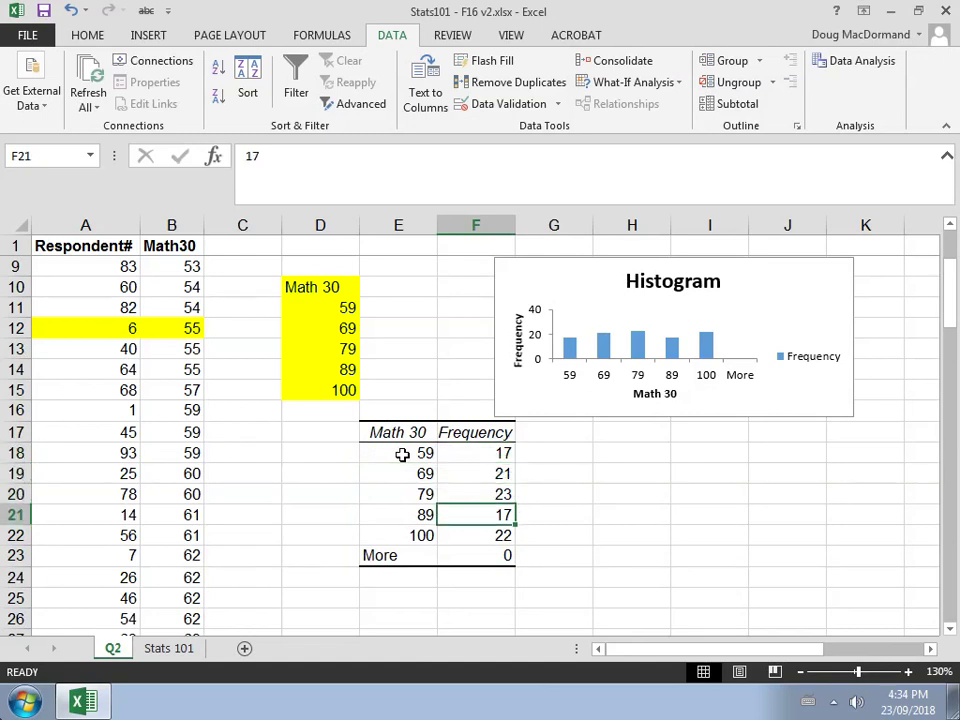
key("Left")
key("Right")
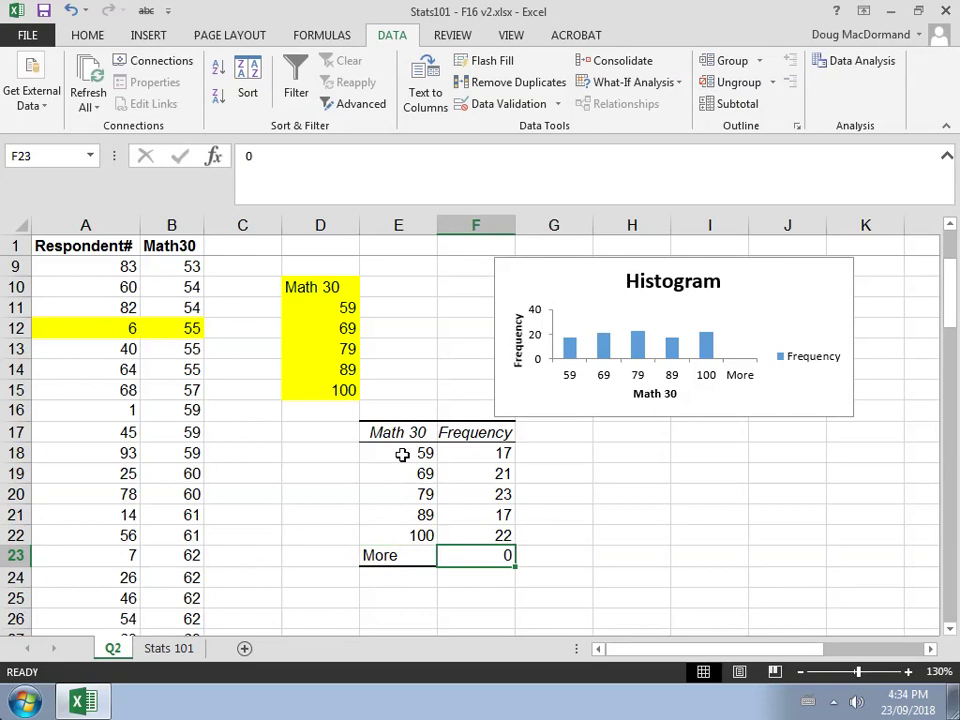
key("Up")
key("Left")
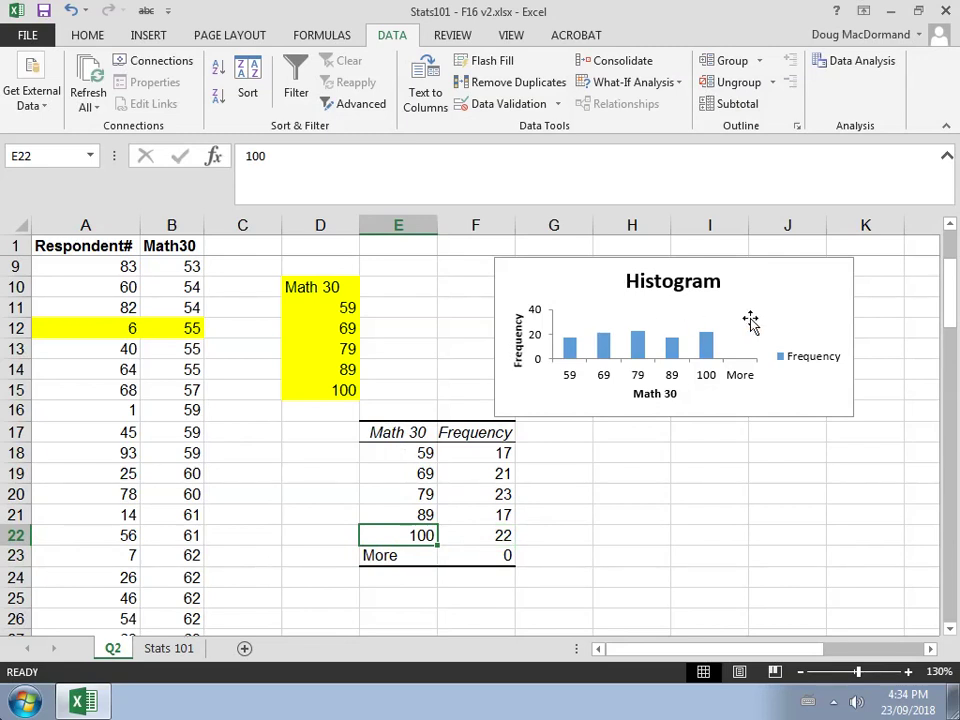
- Nudge the chart and retitle it 'Math 30 Marks of Stats 101 Students', breaking the line before 'Stats'
left_click(930, 648)
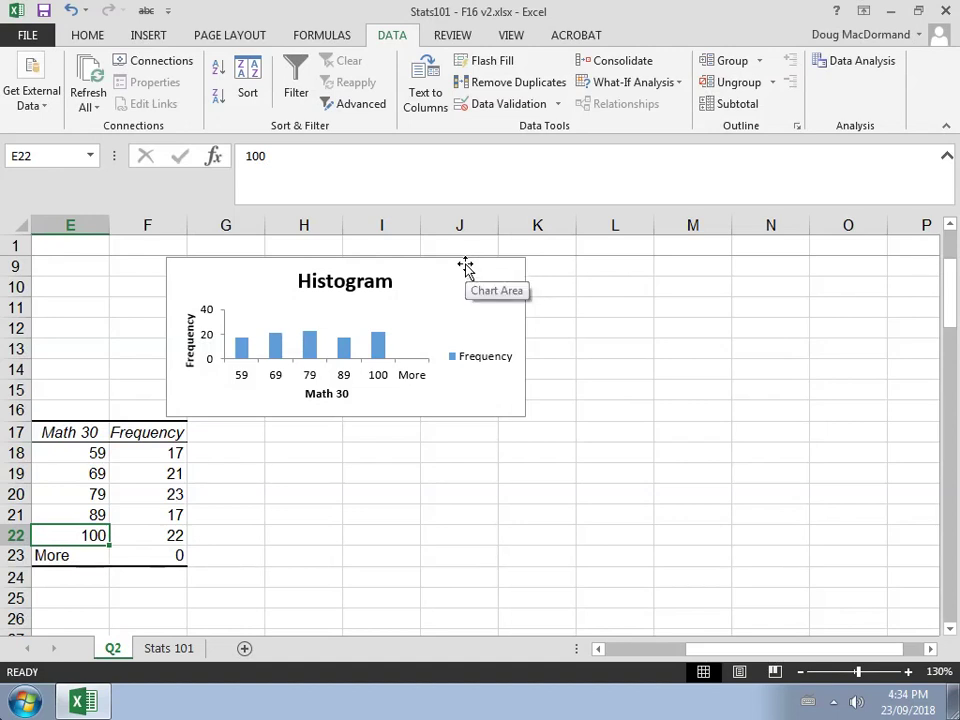
left_click_drag(462, 270, 598, 288)
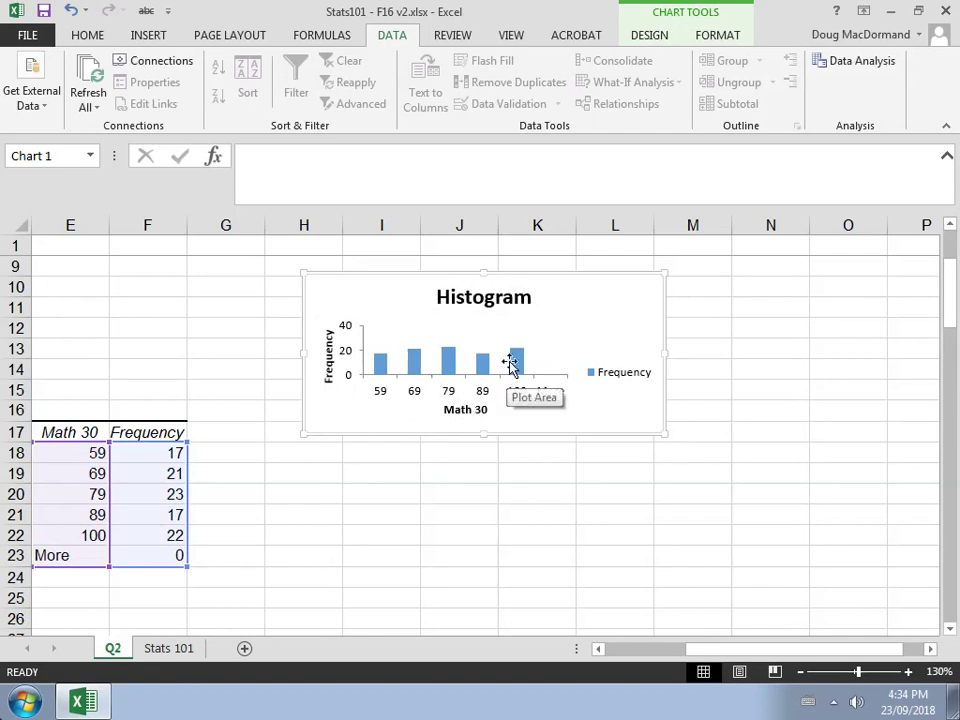
left_click(485, 296)
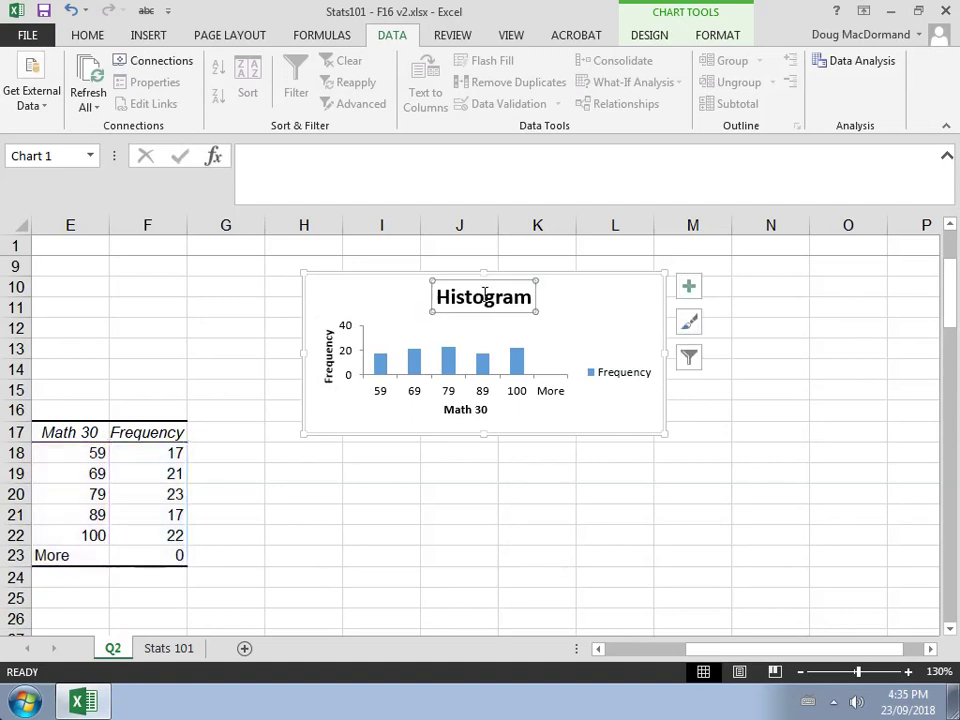
double_click(485, 296)
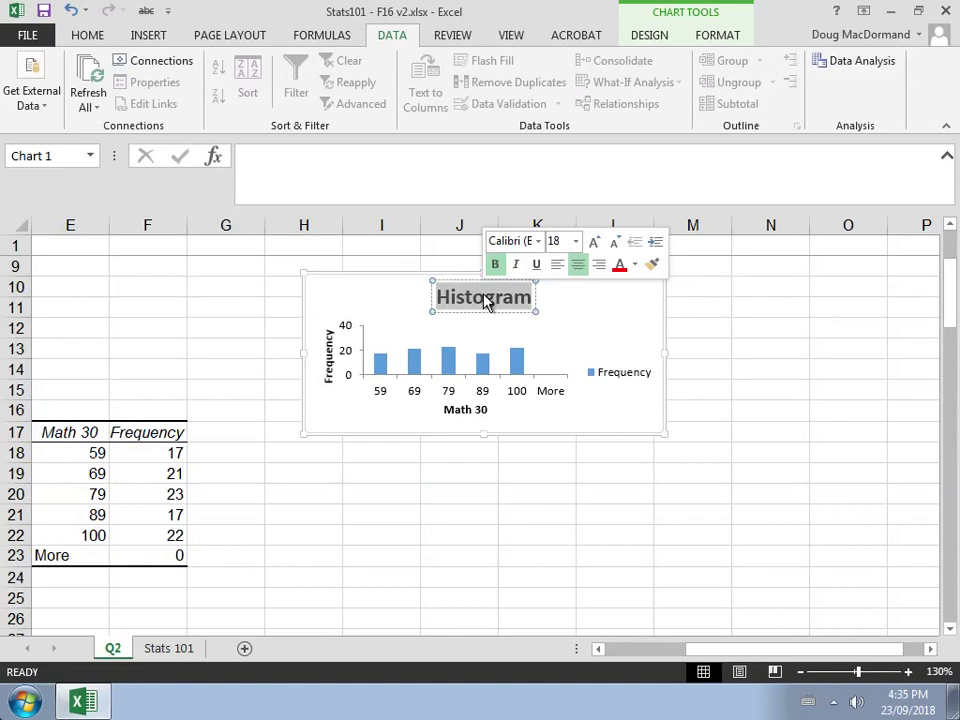
type("Math")
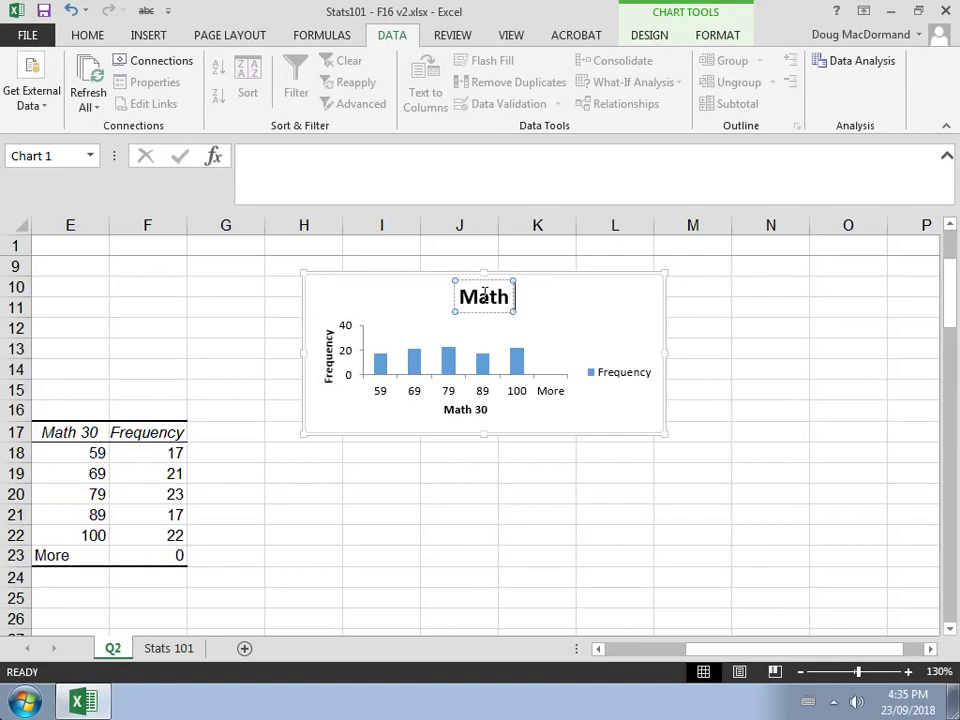
type(" 30 Mar")
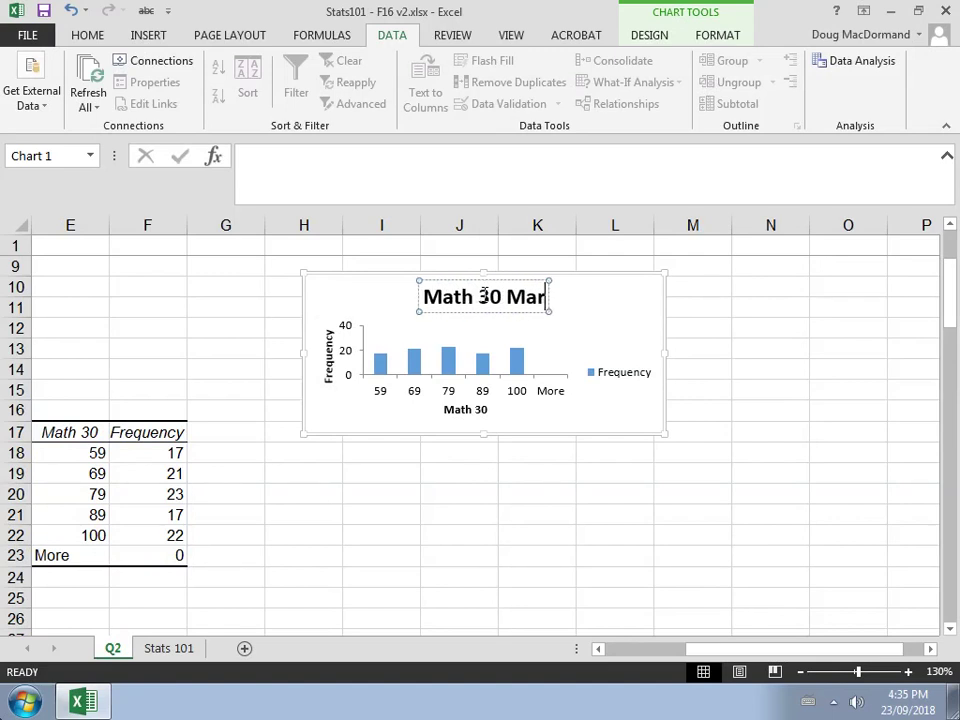
type("ks of Stat")
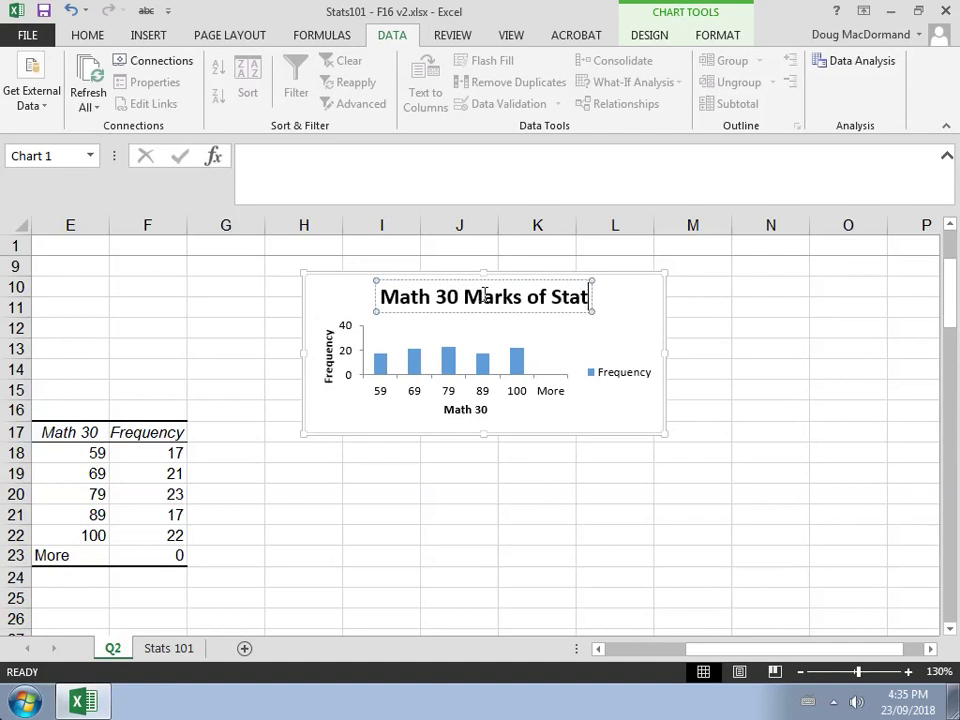
type("s 101 S")
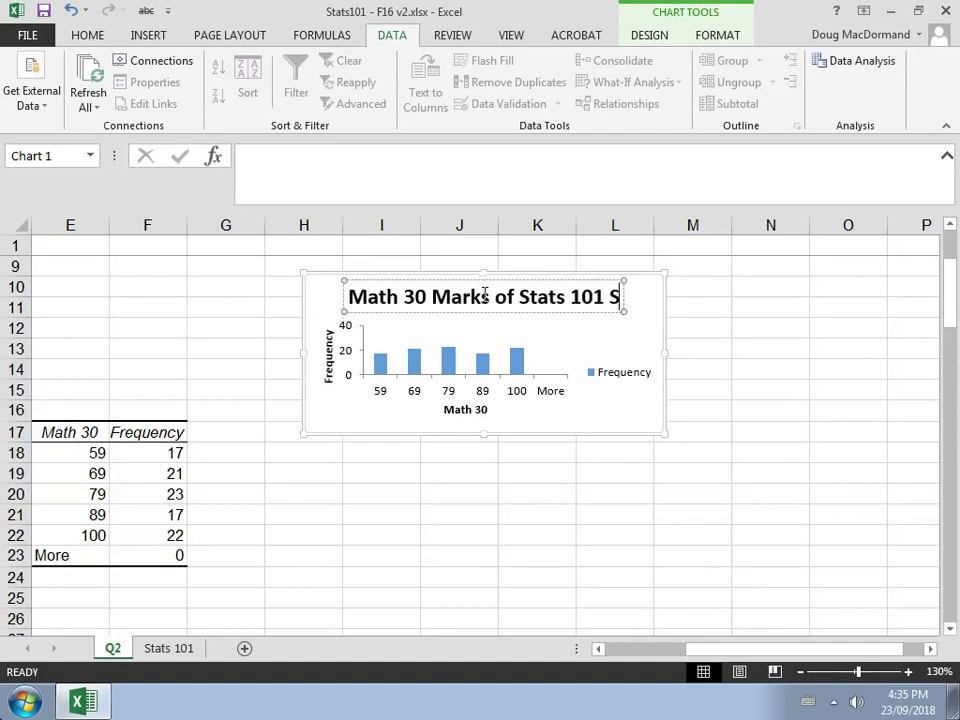
type("tudents")
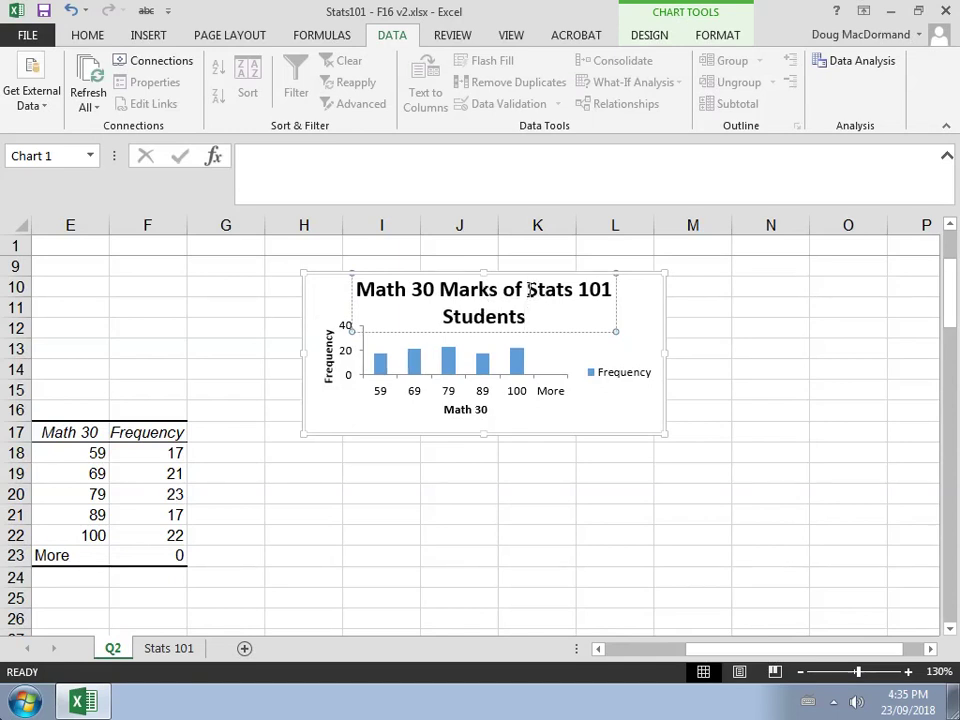
left_click(528, 289)
key("Return")
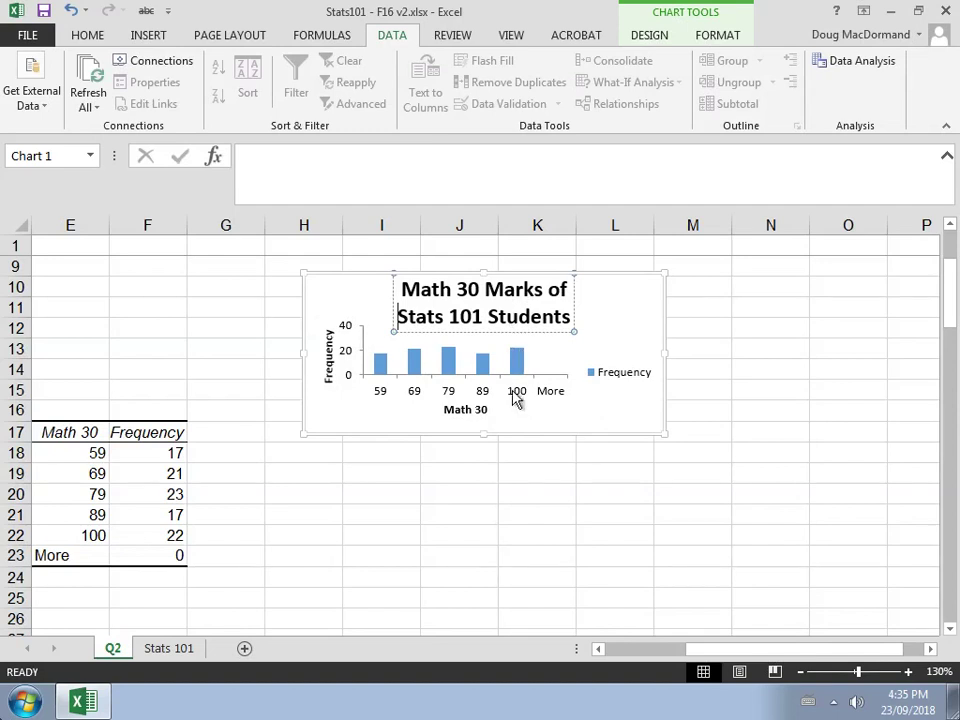
- Stretch the histogram chart taller so its Frequency axis spans 0–25
left_click(608, 324)
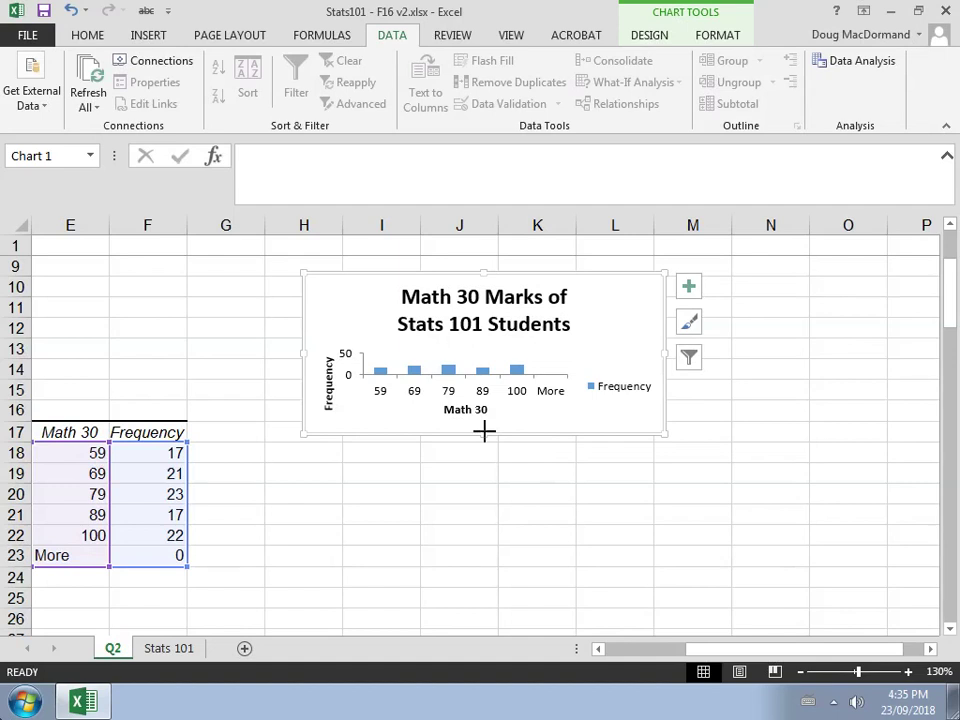
left_click_drag(484, 431, 477, 552)
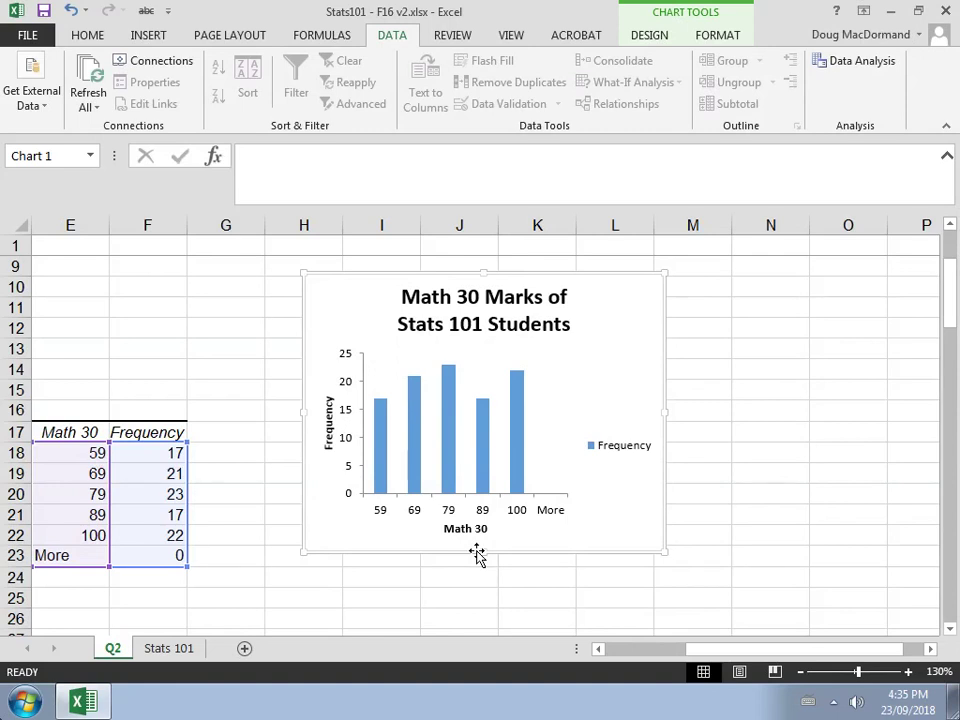
- Rename the vertical Frequency axis title to '# Students'
left_click(331, 420)
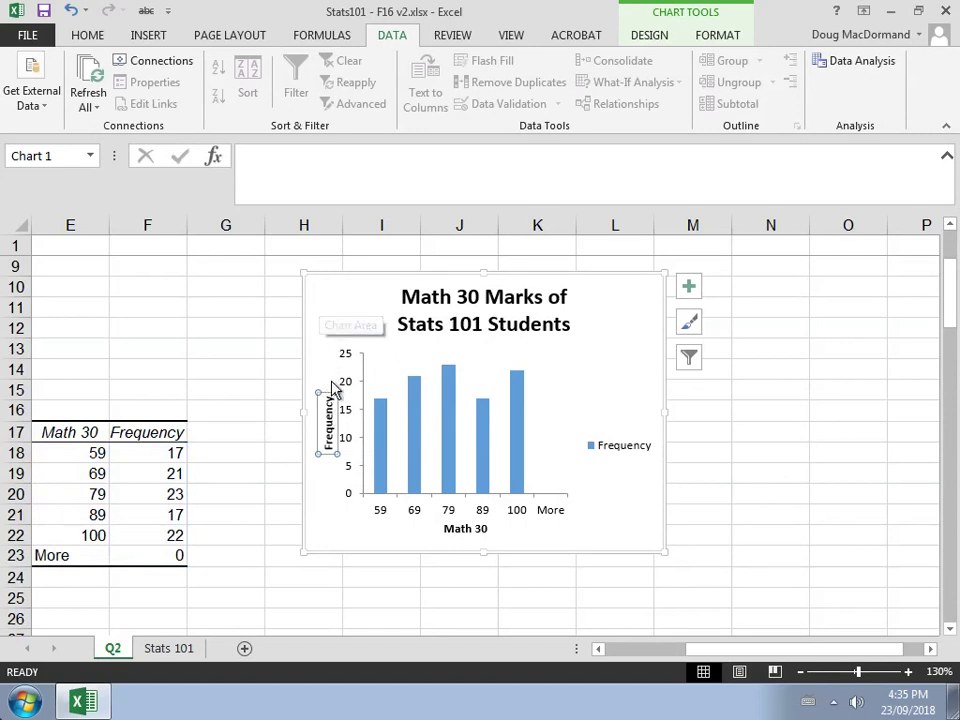
left_click(307, 165)
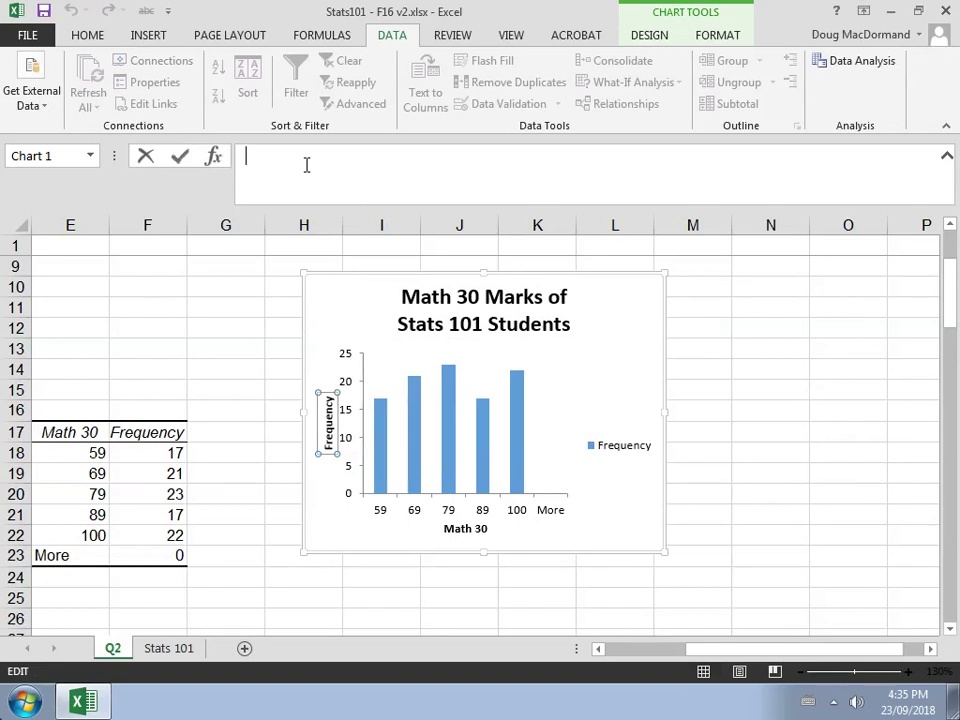
type("=")
type(" Students")
key("Return")
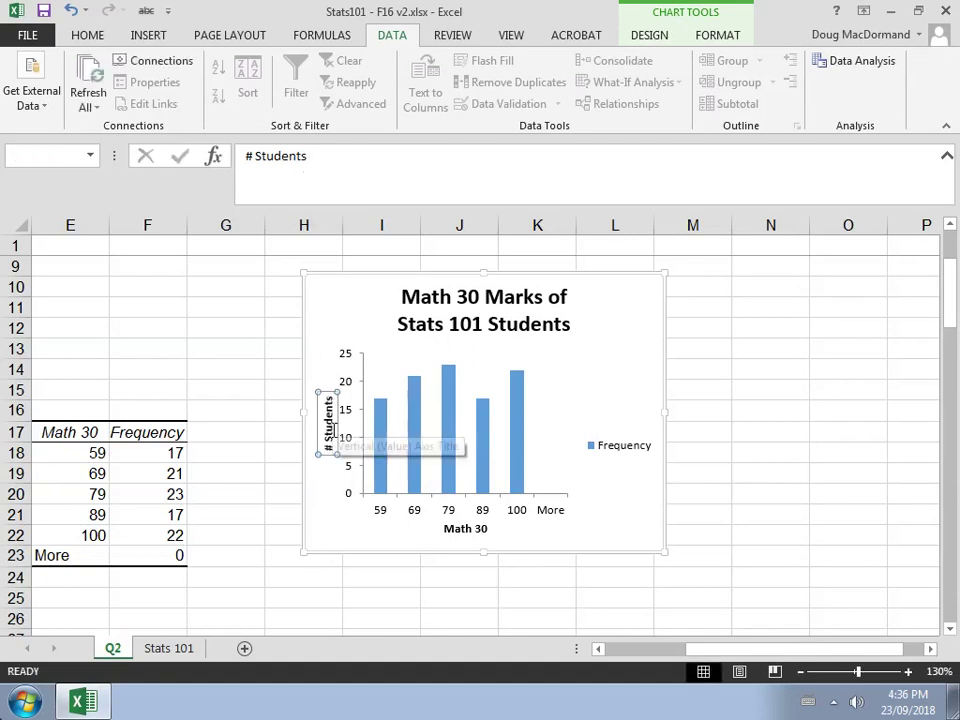
- Change the horizontal axis title from 'Math 30' to 'Math 30 Marks'
left_click(489, 533)
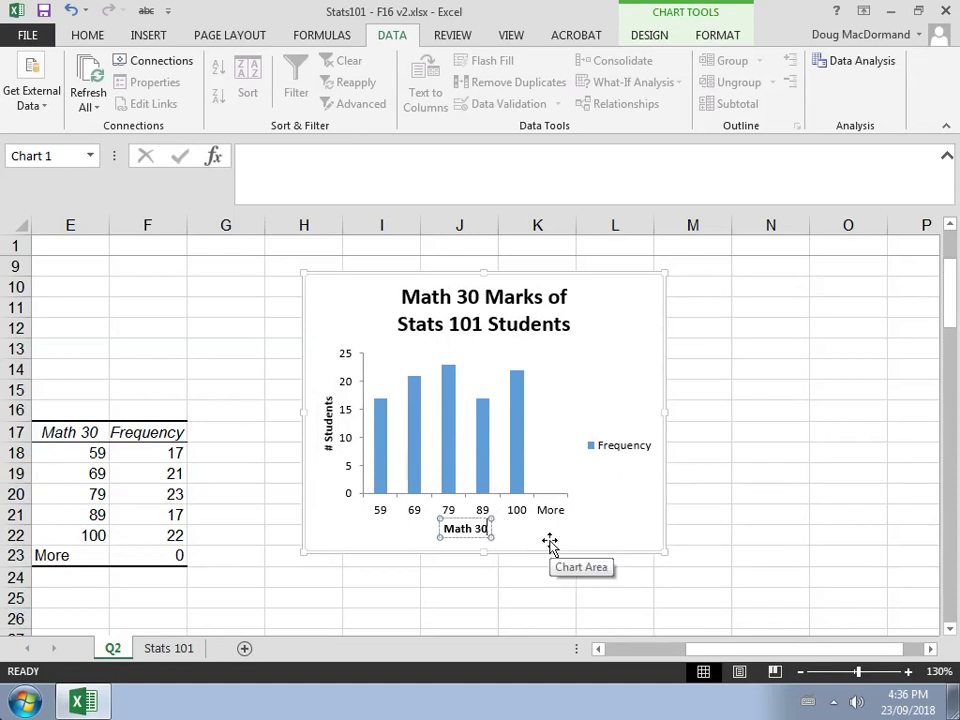
type("Marks")
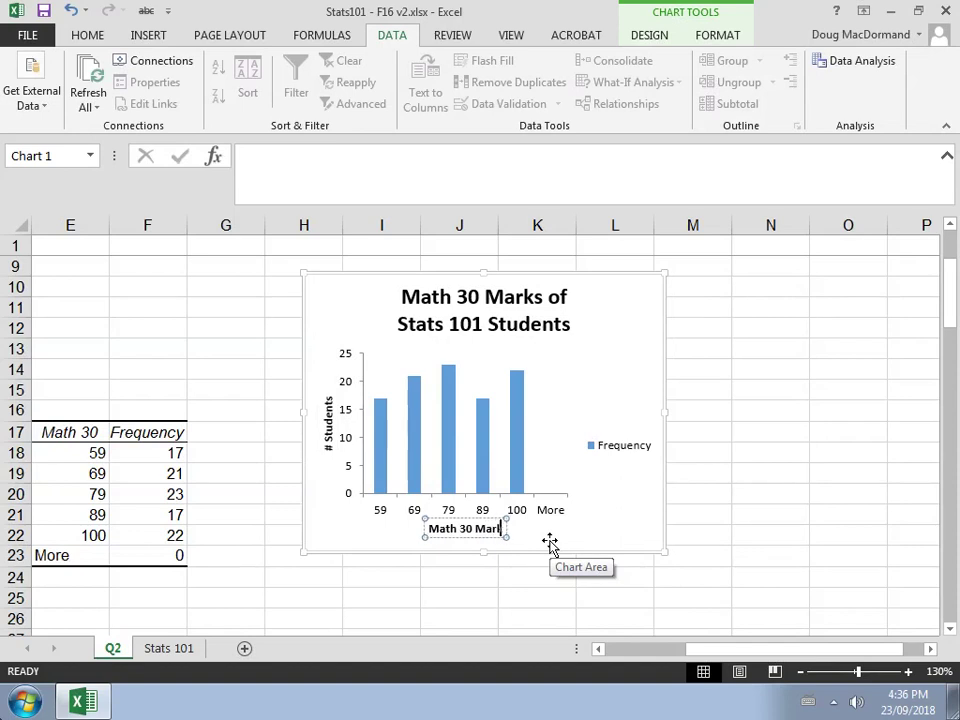
left_click(614, 527)
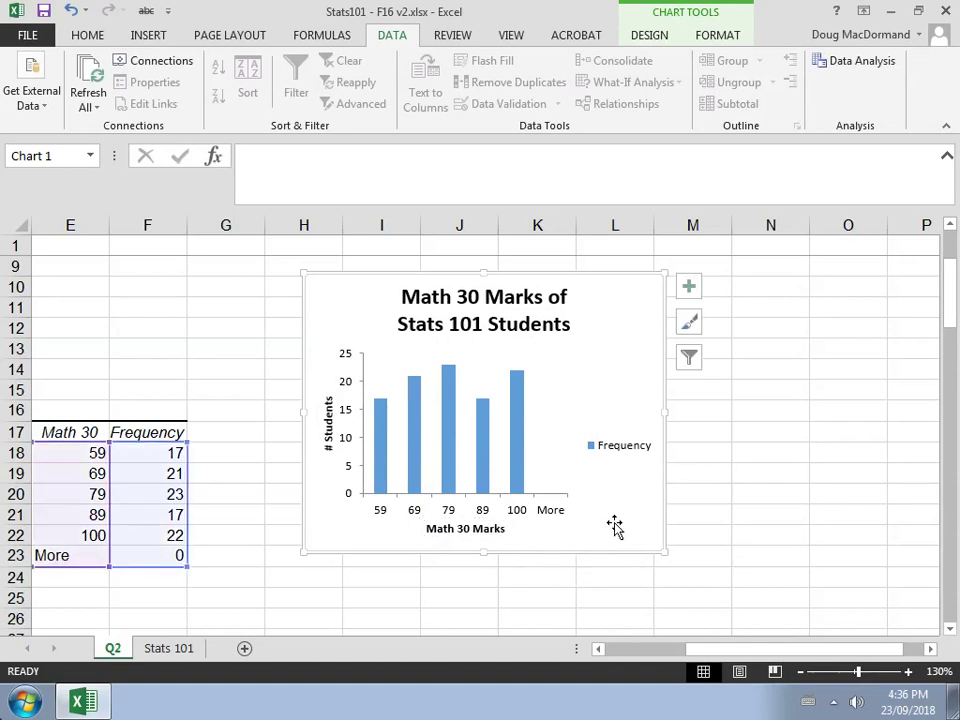
- Delete the Frequency legend from the histogram chart
left_click(622, 452)
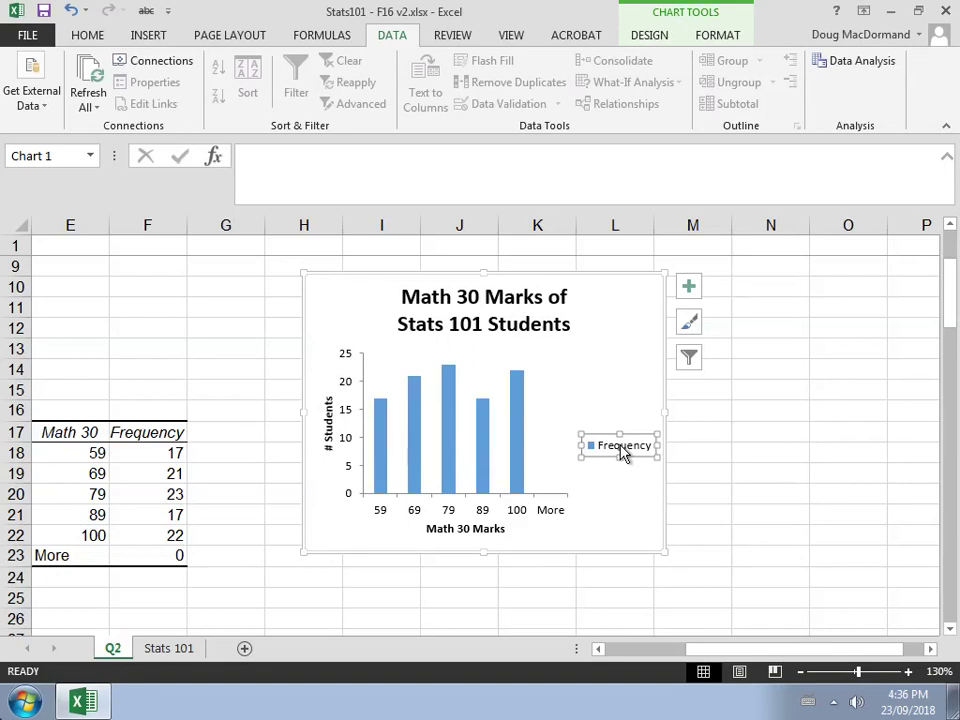
key("Delete")
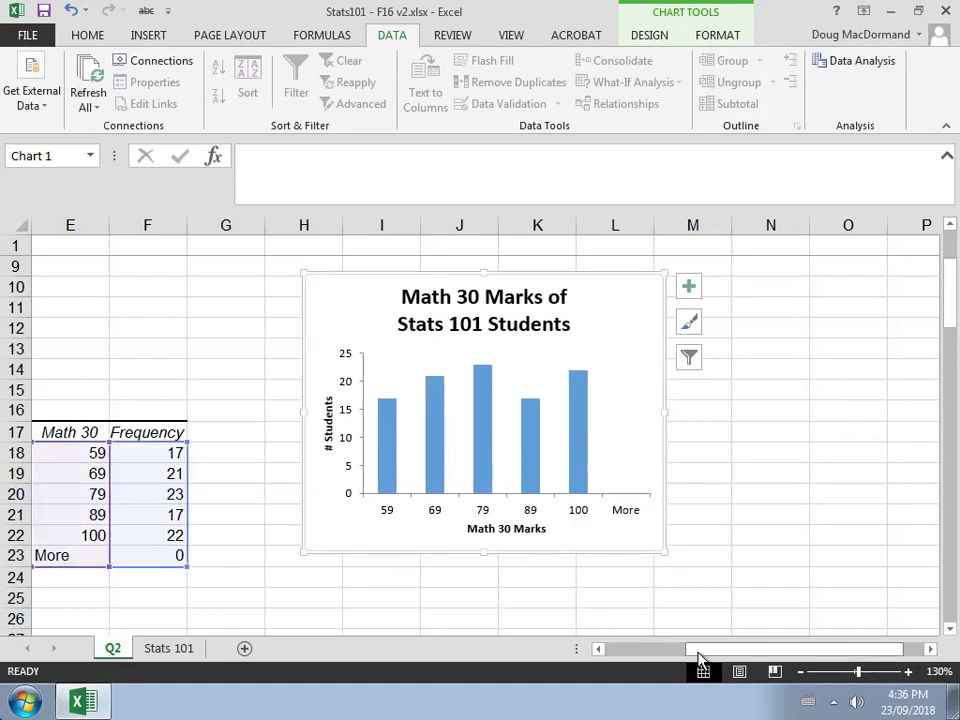
- Shrink the chart's source range from row 23 to row 22, excluding the More bin
left_click_drag(700, 660, 665, 560)
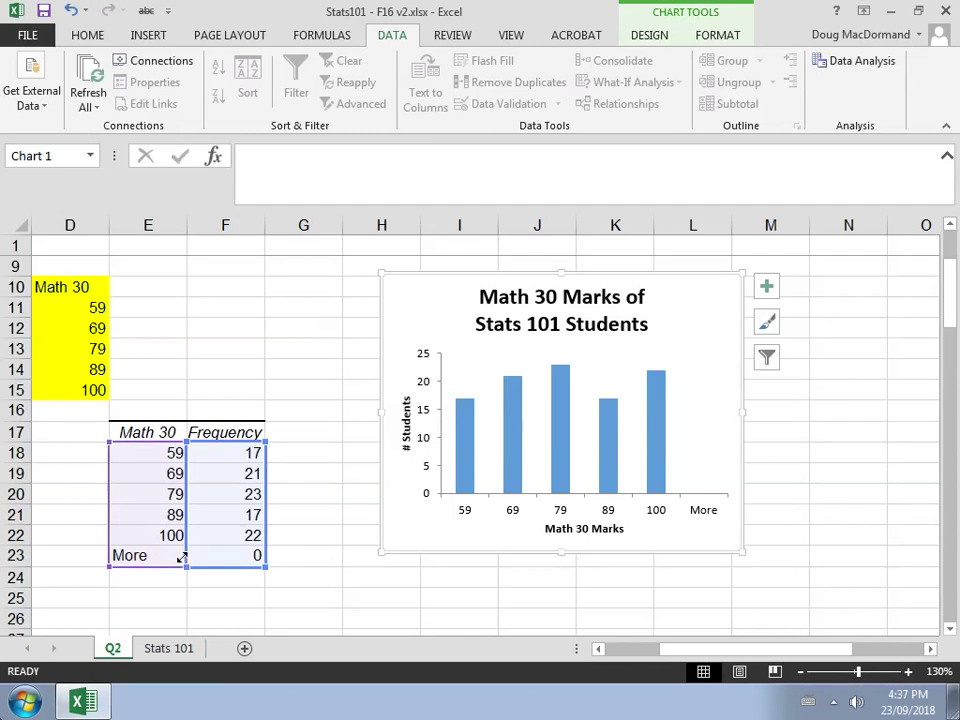
left_click_drag(184, 565, 184, 550)
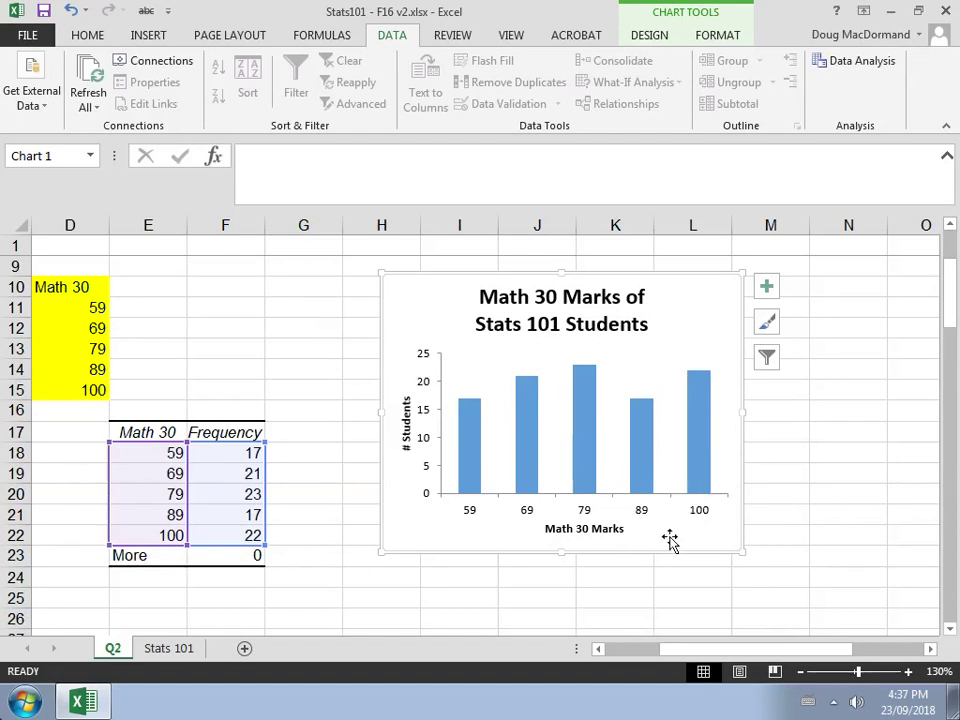
left_click(458, 600)
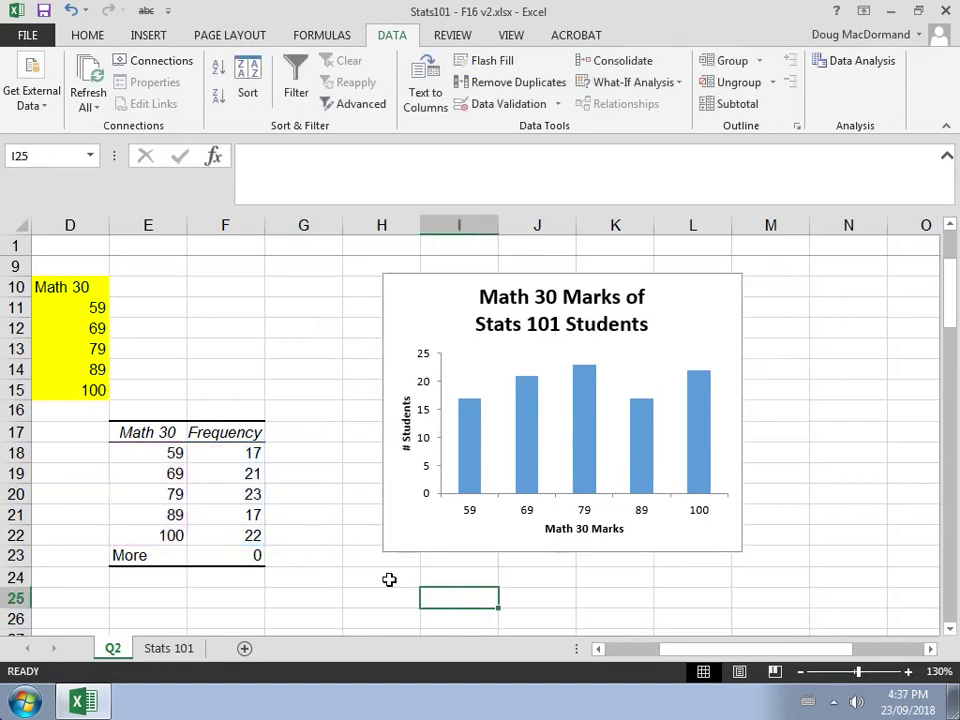
- Copy the frequency table E17:F23 to the clipboard
left_click(160, 432)
left_click_drag(160, 432, 231, 558)
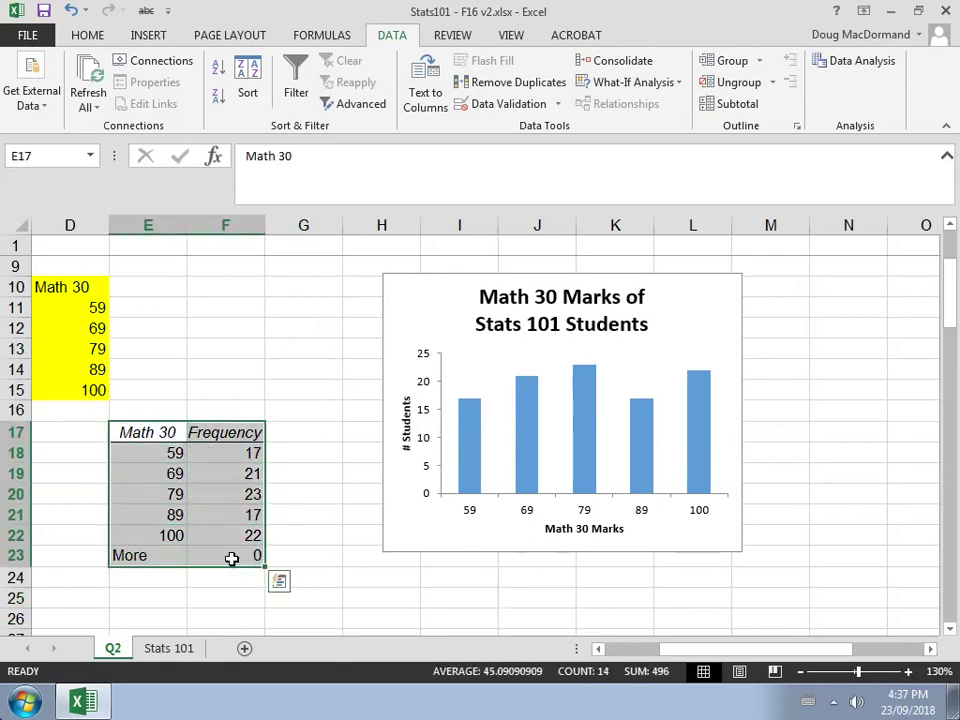
left_click(90, 37)
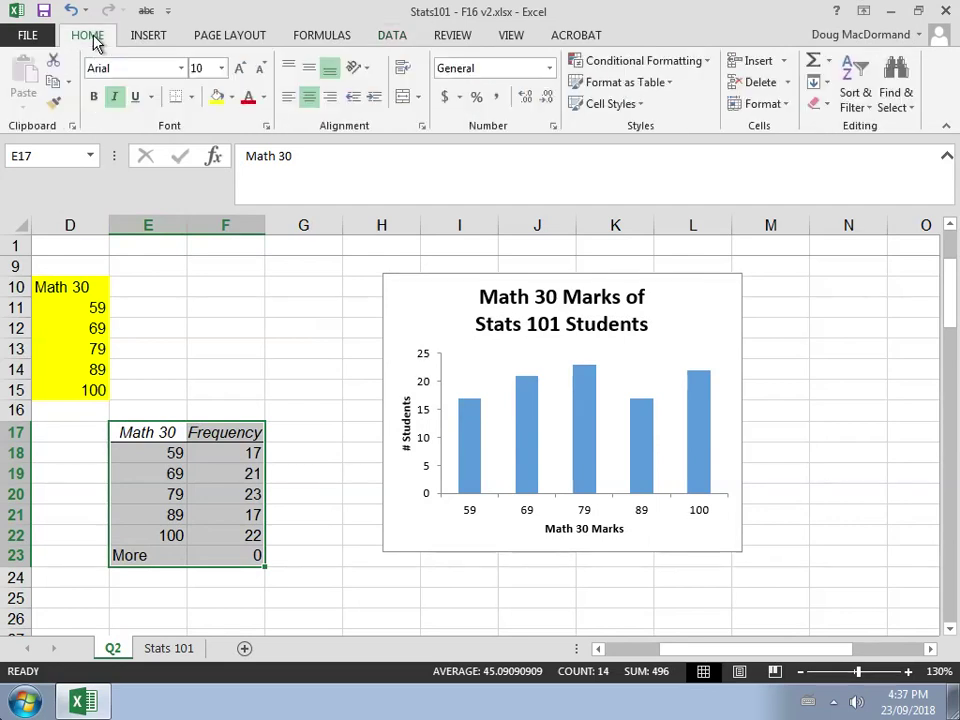
left_click(55, 82)
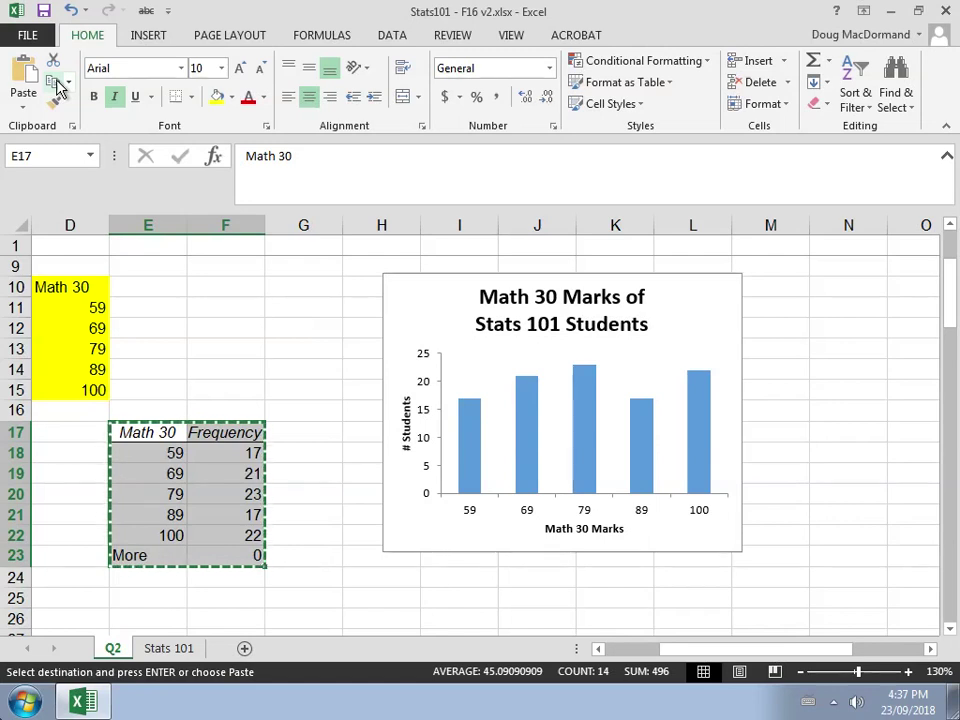
- Copy the finished histogram chart to the clipboard
left_click(270, 305)
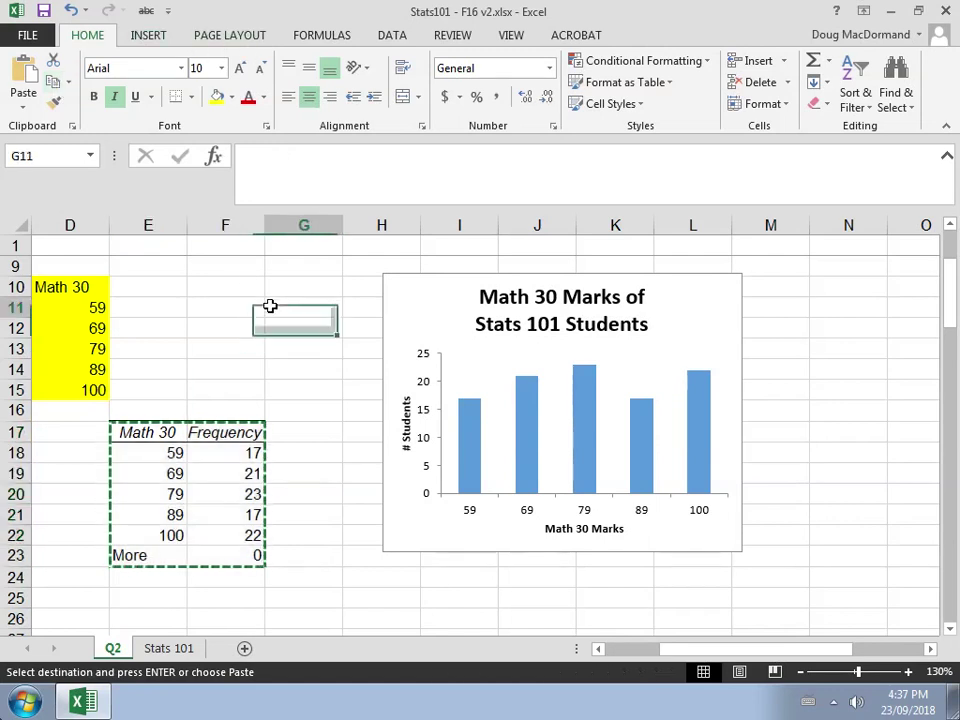
left_click(678, 288)
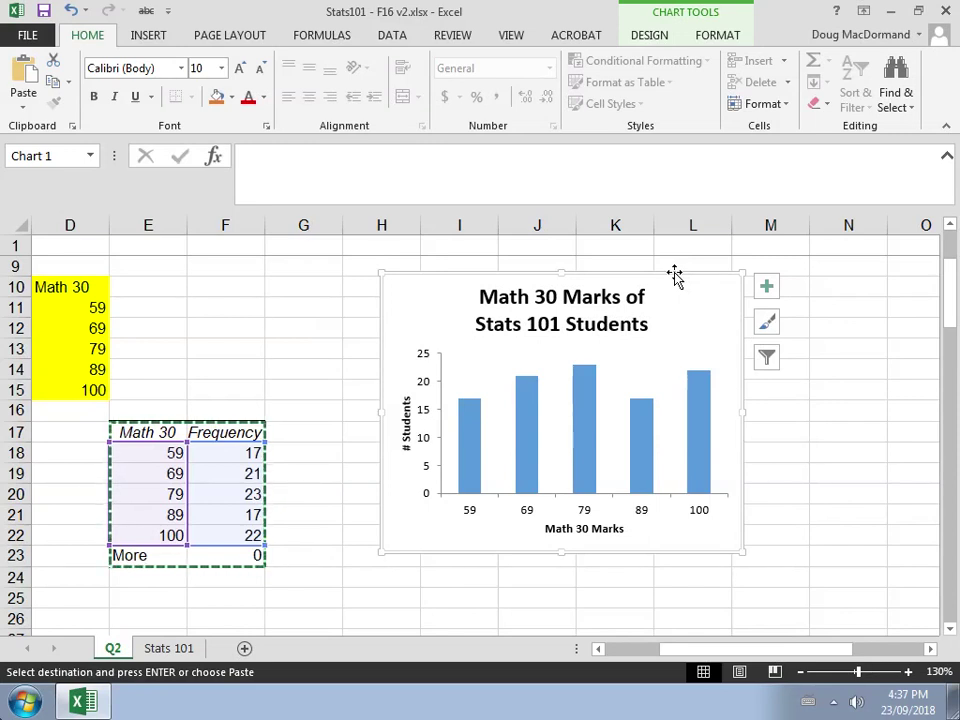
left_click(53, 83)
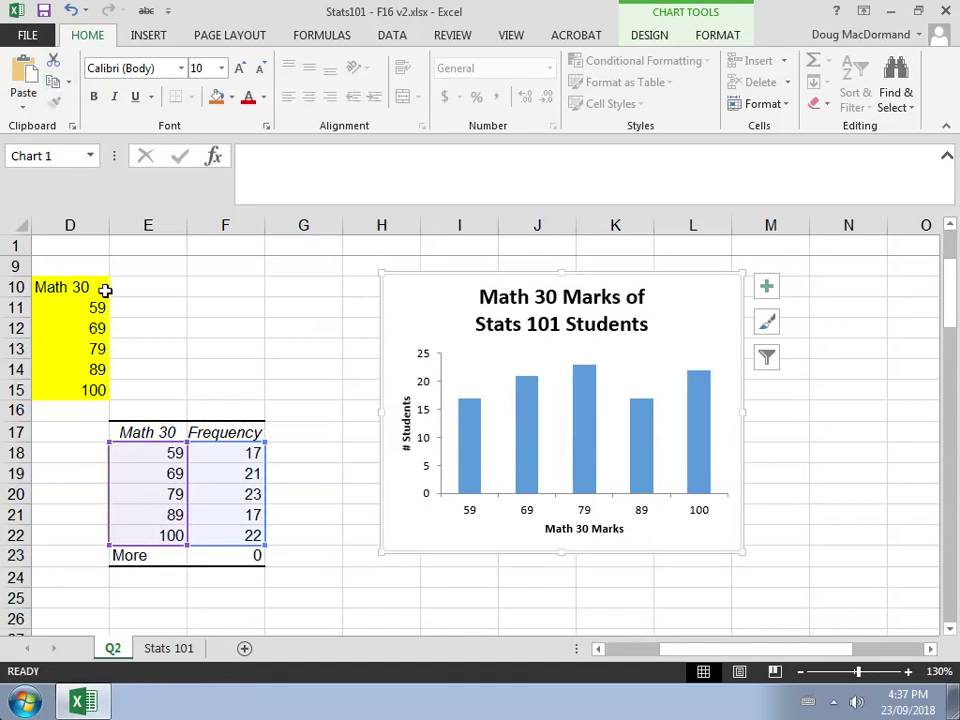
left_click(73, 246)
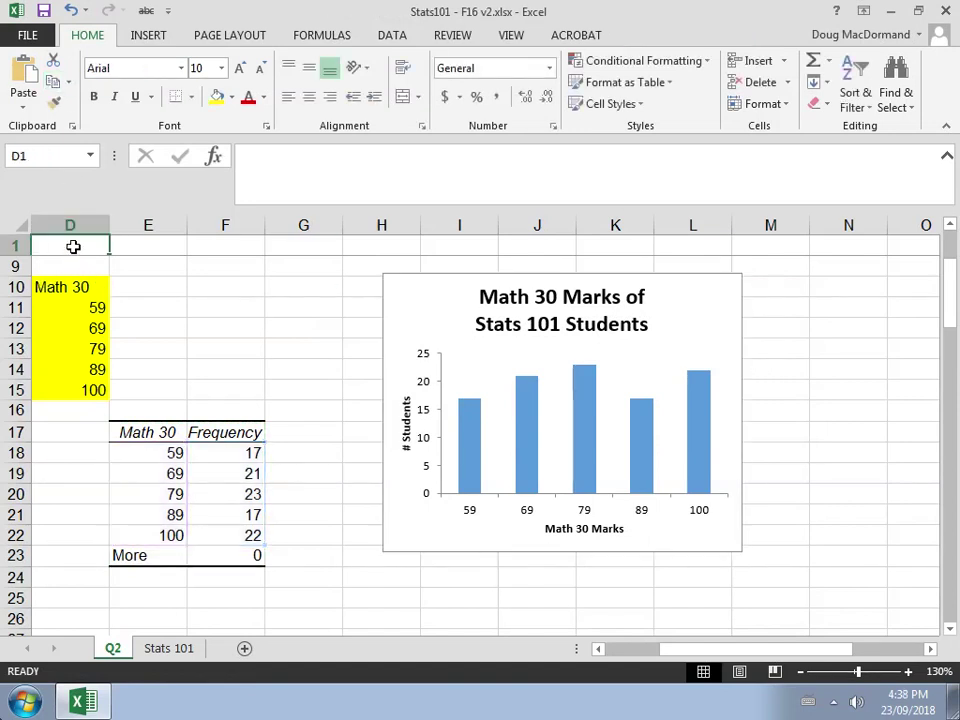